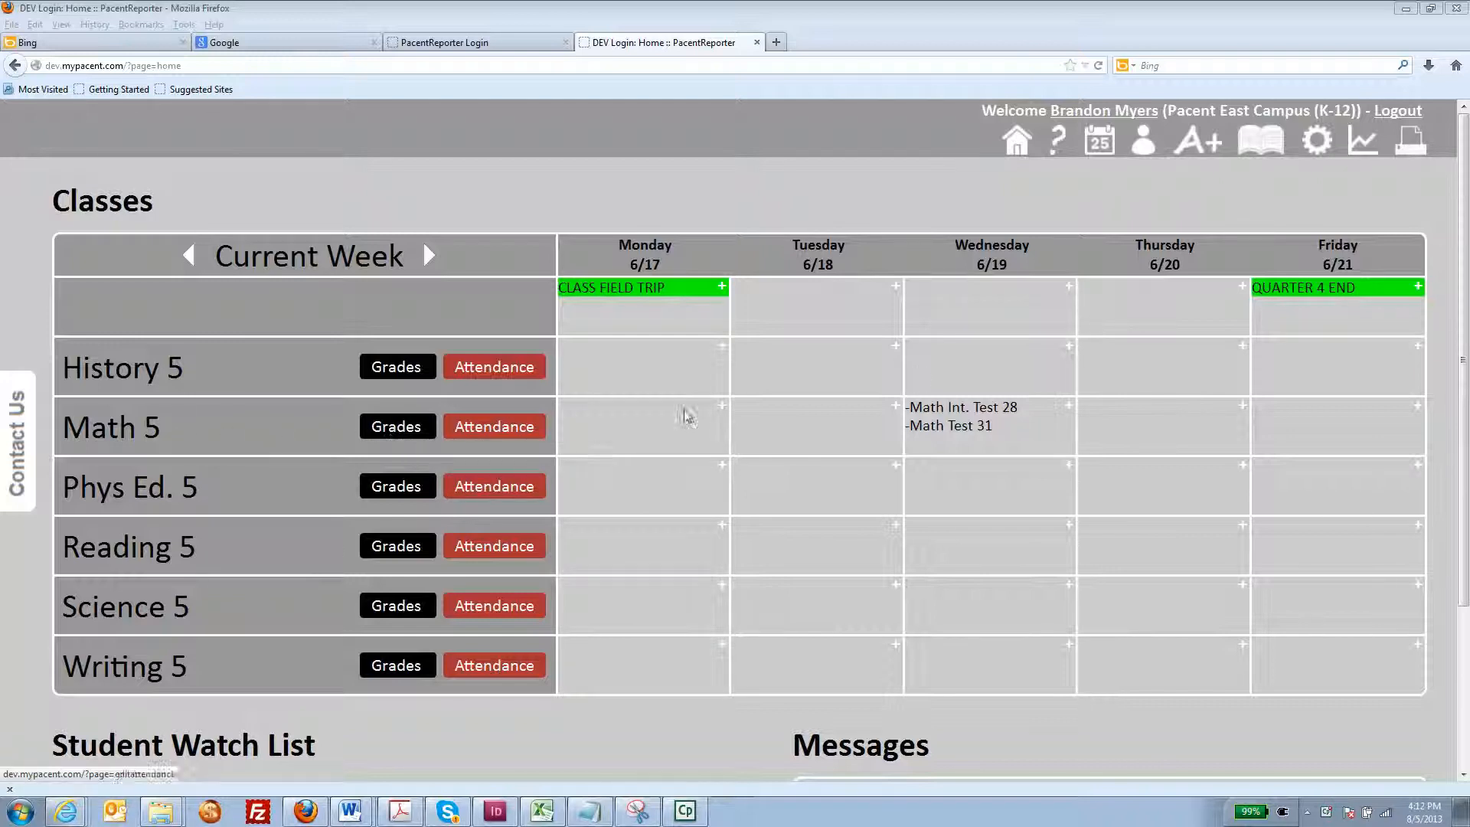
Open the Math 5 grades and switch the gradebook to the Homework Only view
mouse_move(1191, 149)
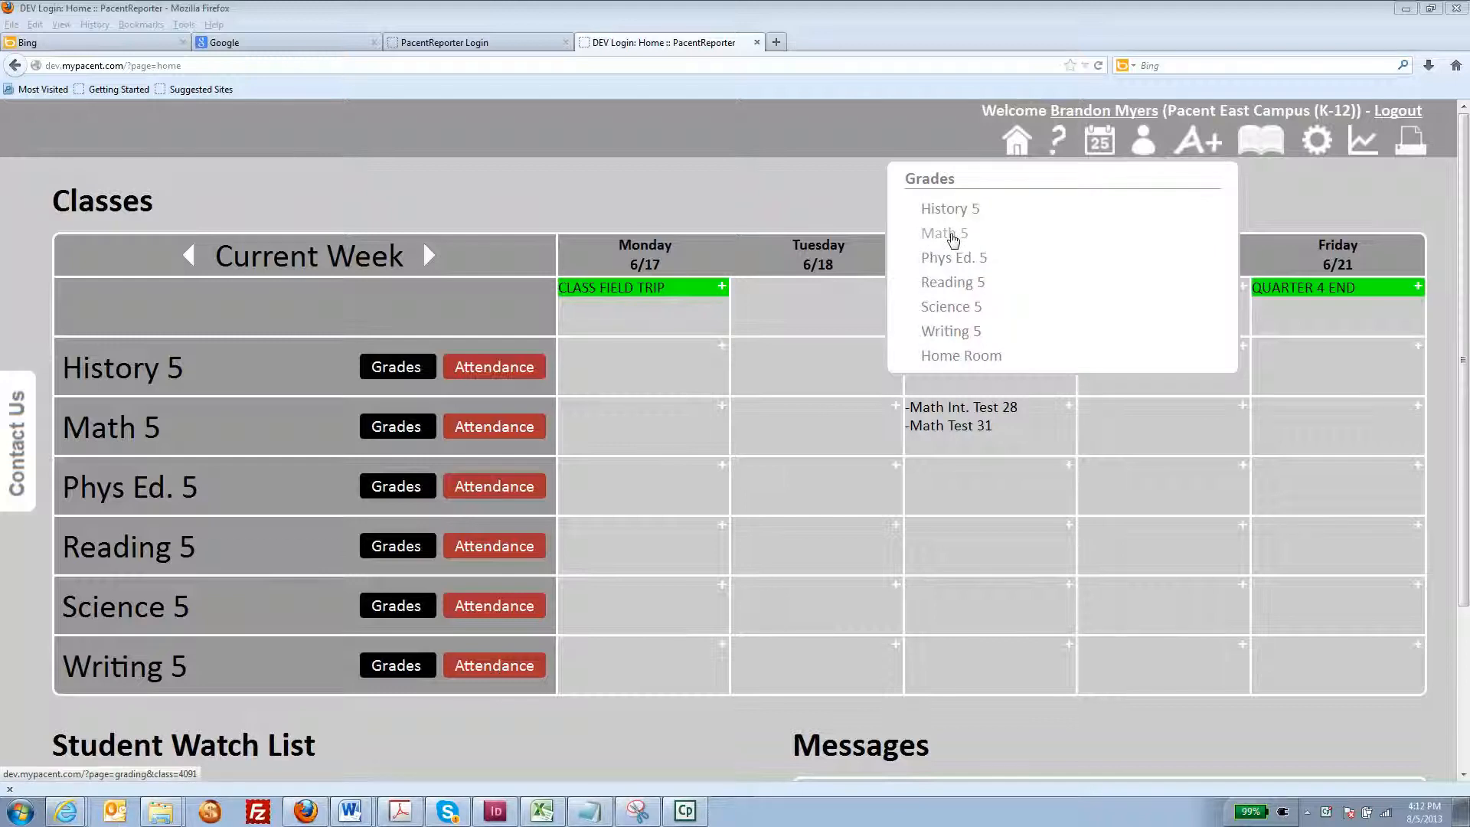
click(953, 234)
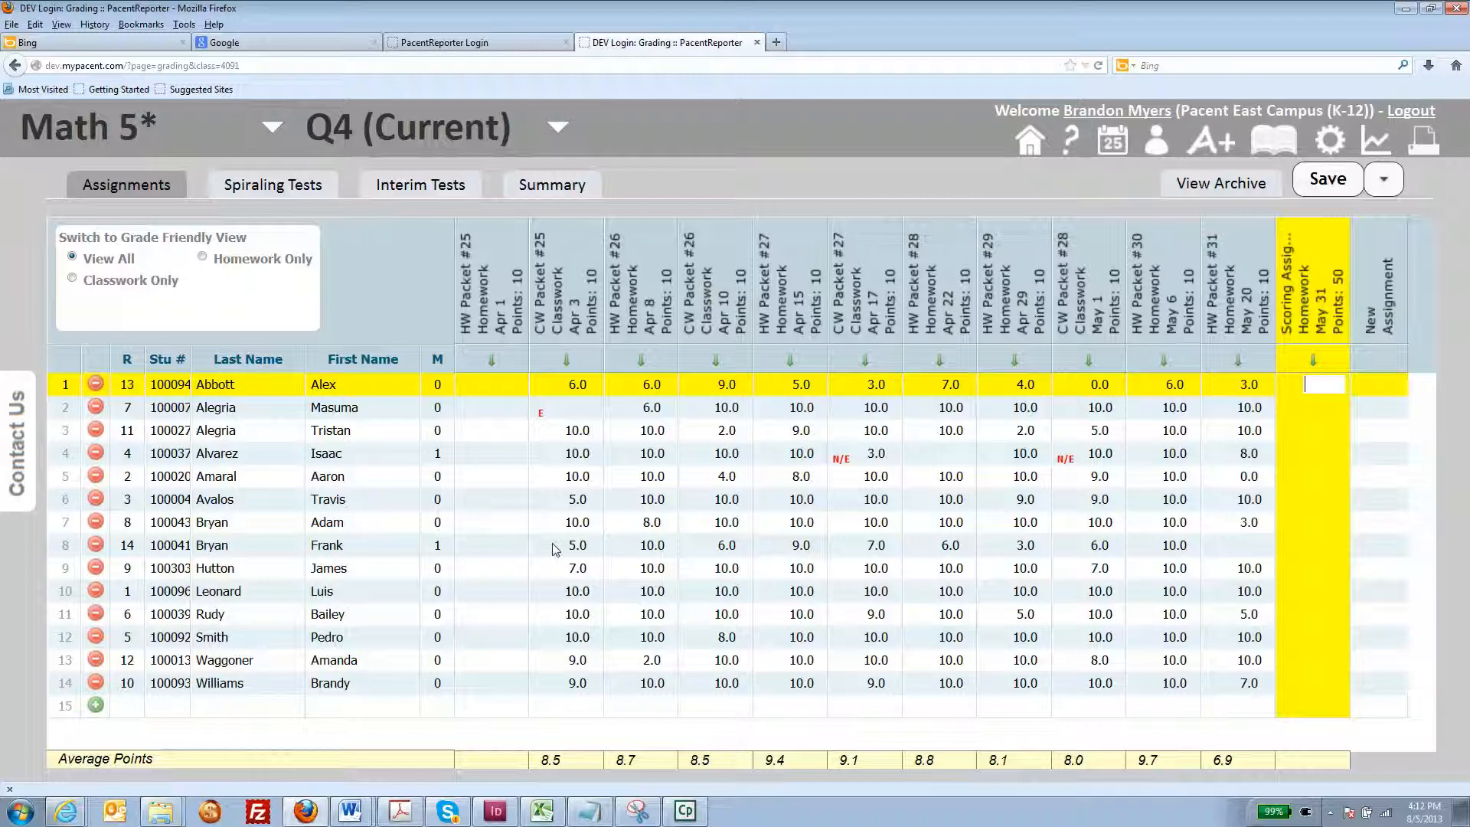
click(203, 258)
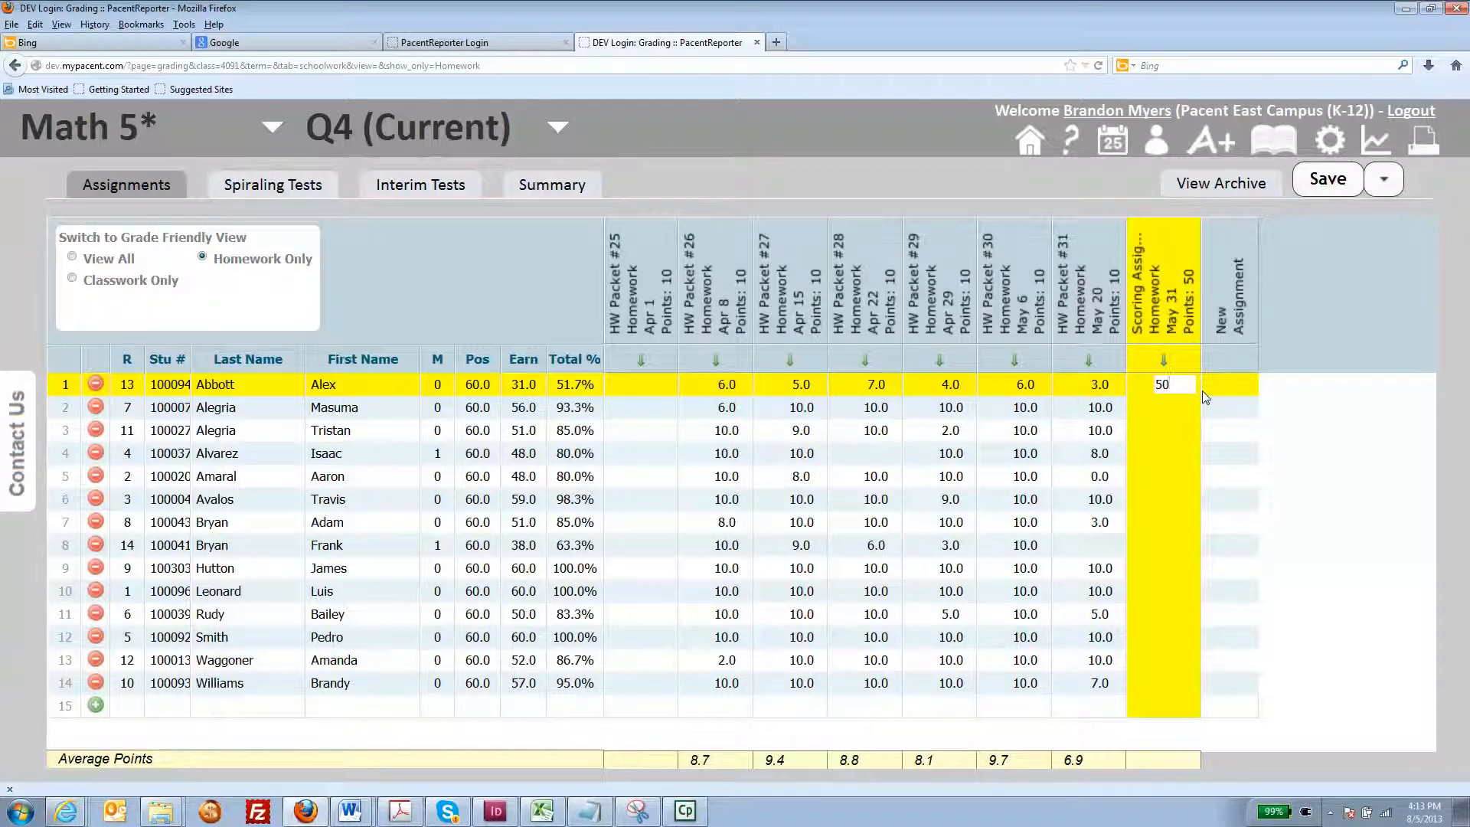
Enter the Scoring Assignments scores 50, 34, 47, 32, 38 and 43 for the students in rows 1 to 6
key(Return)
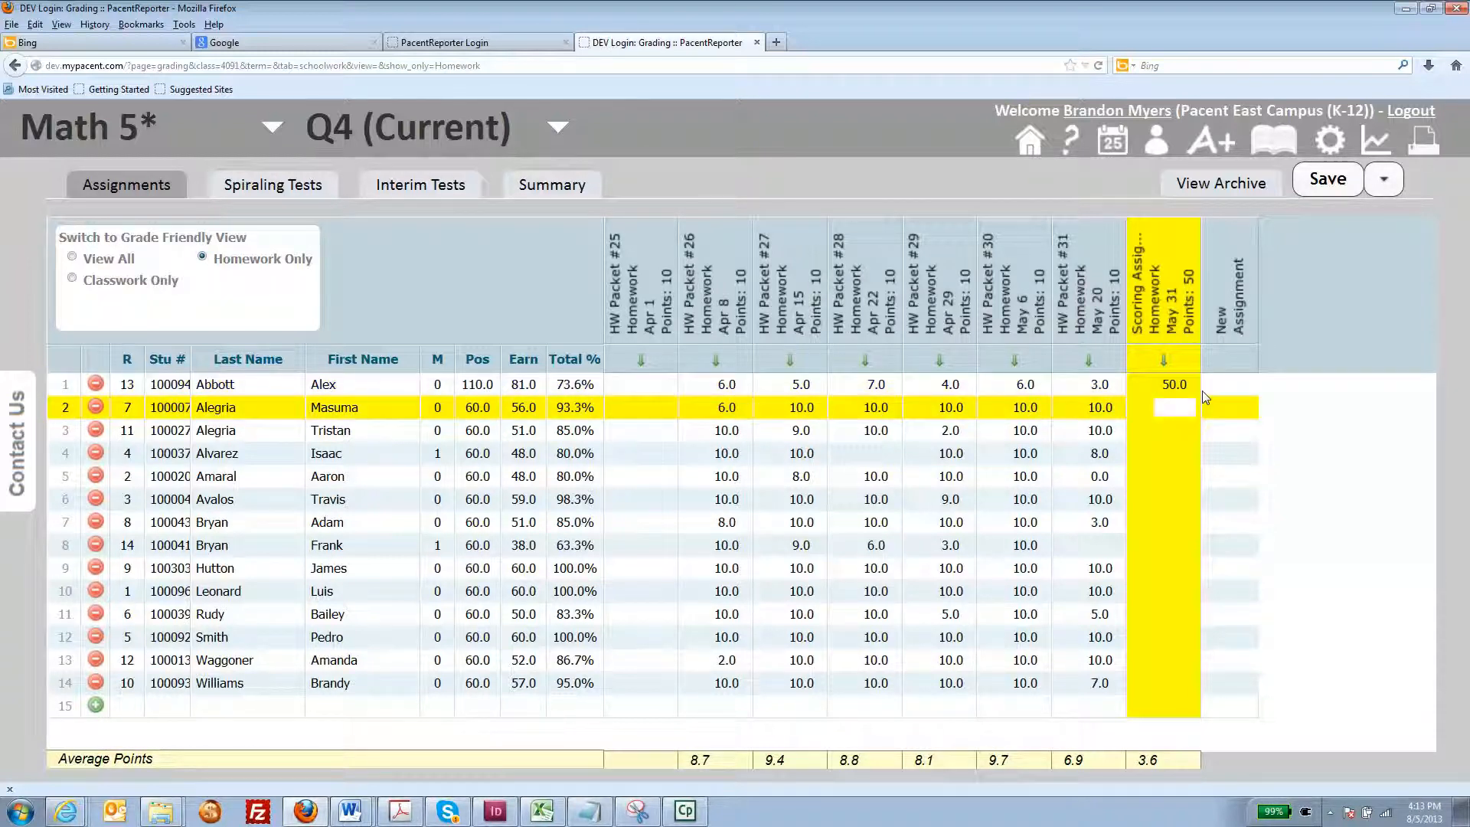
key(Return)
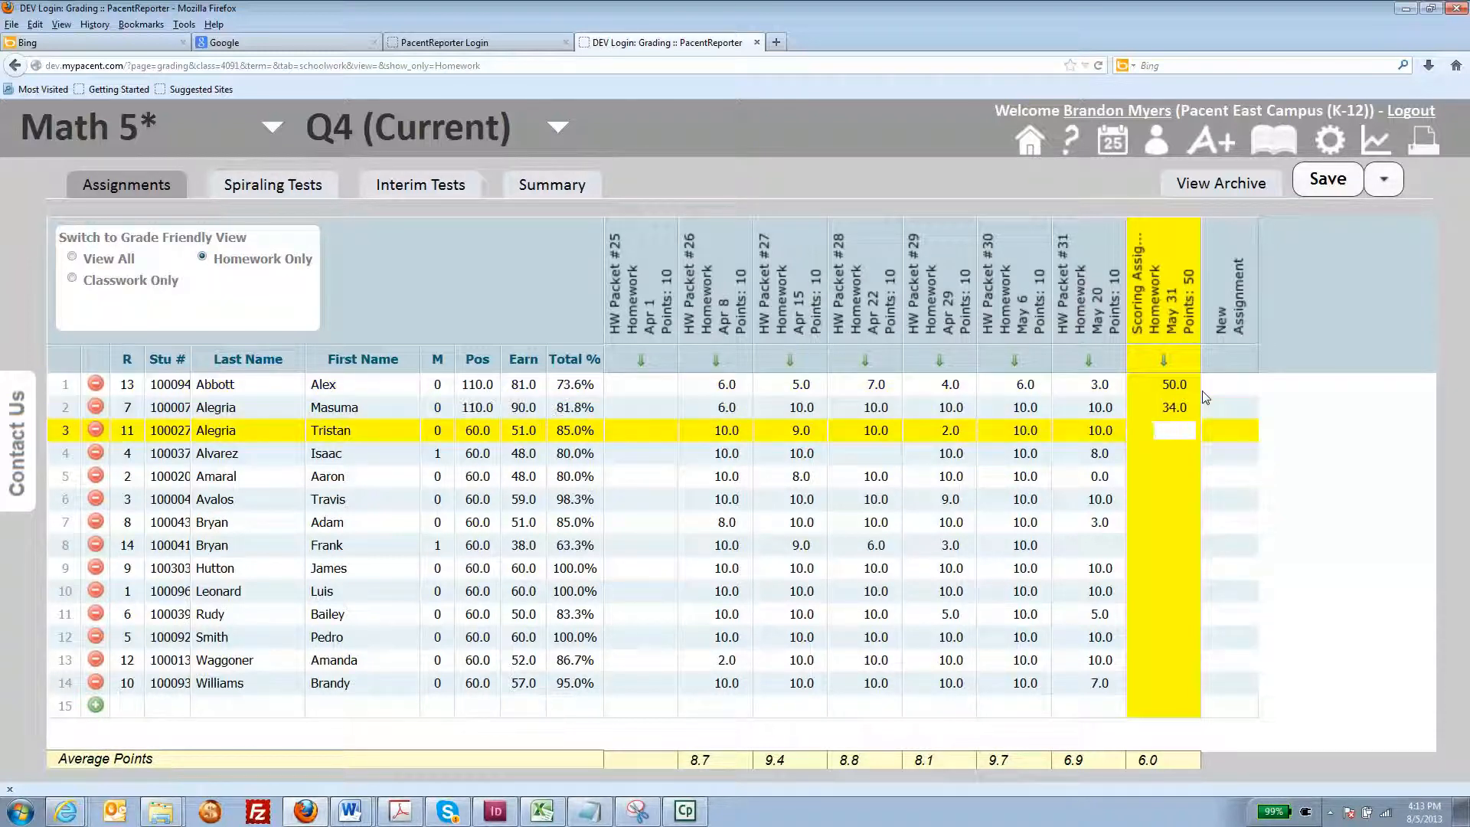
text(47)
key(Return)
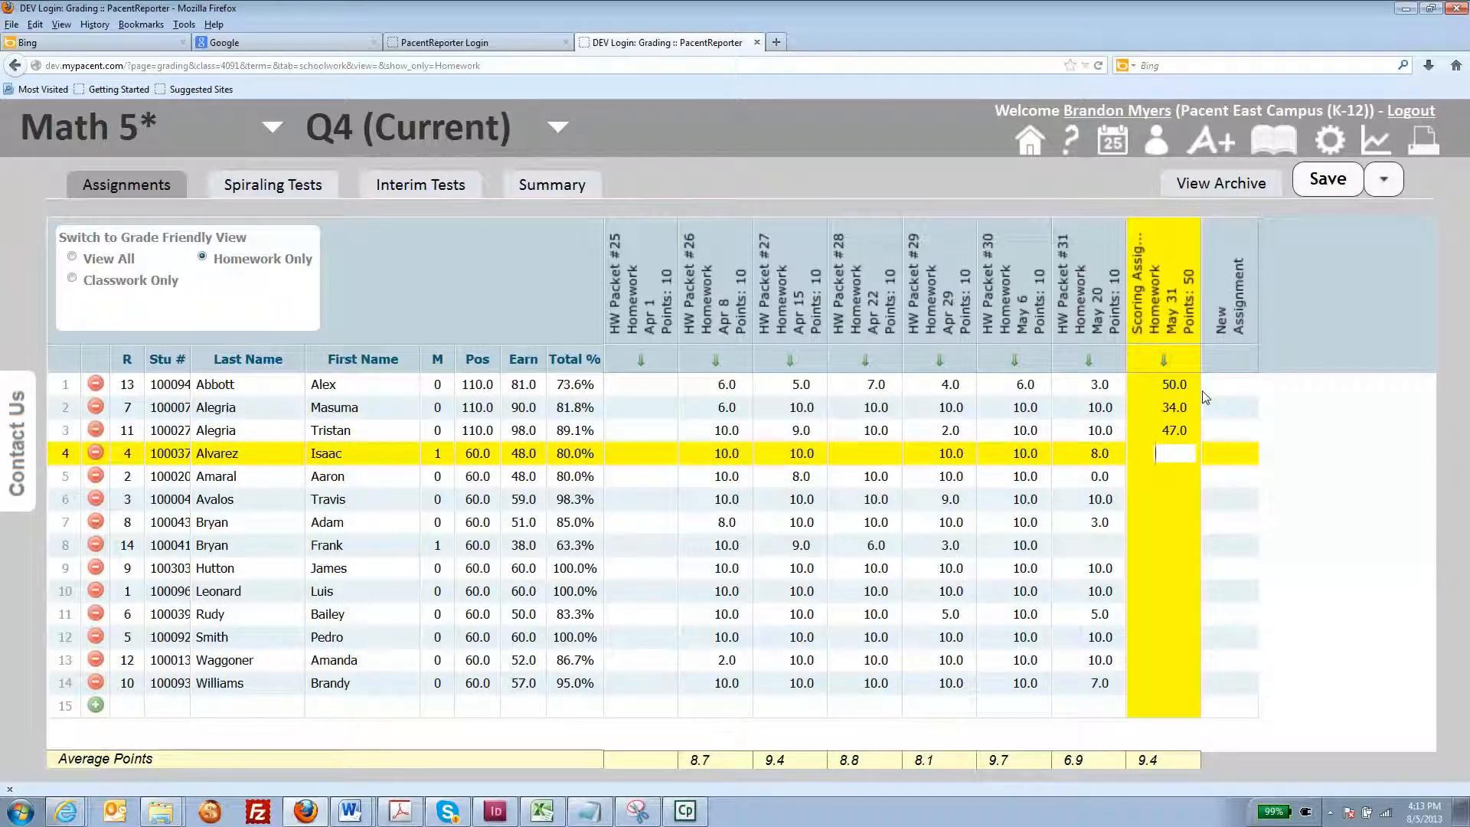
text(32)
key(Return)
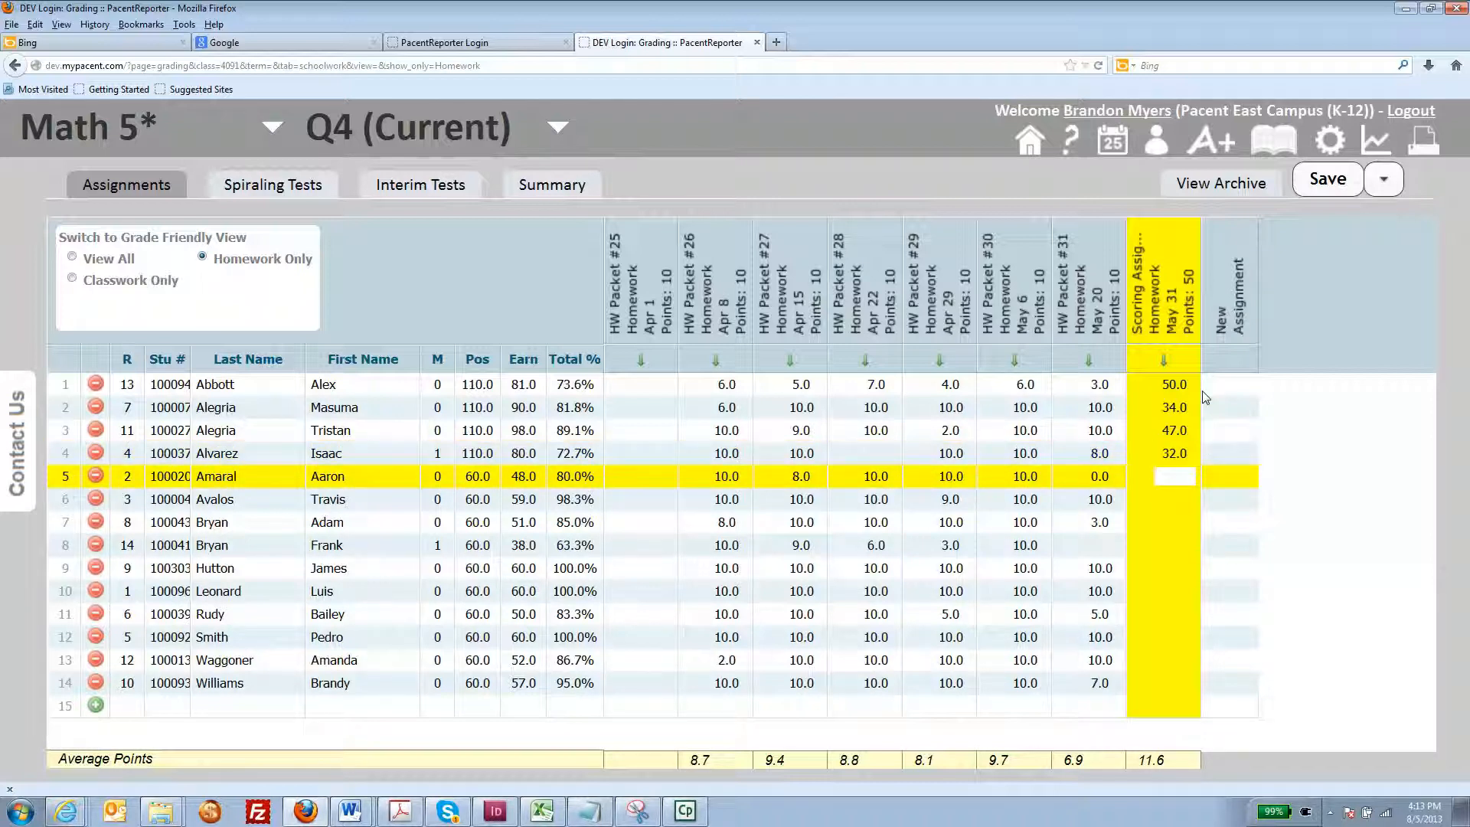
key(Return)
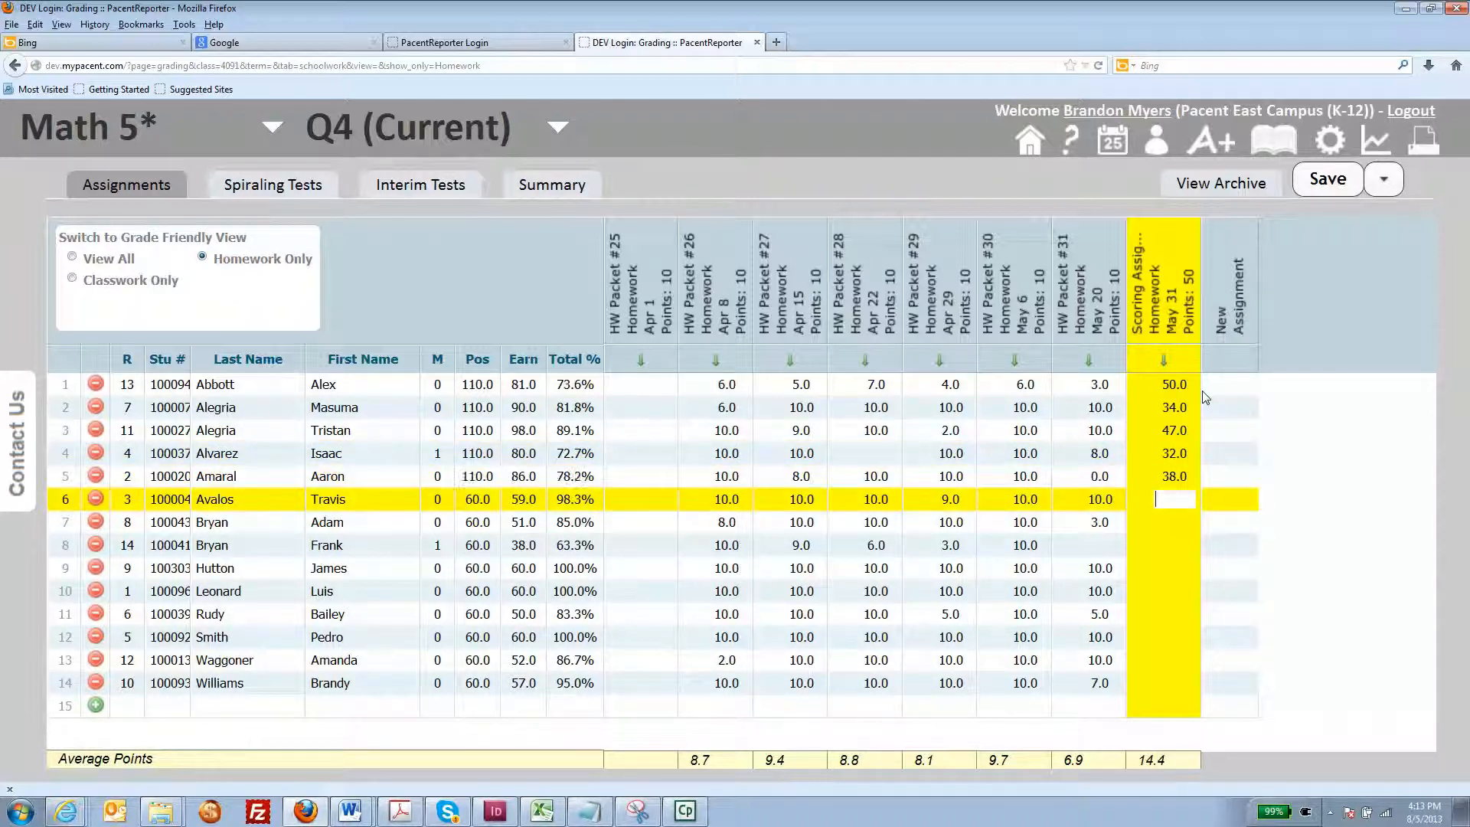
key(Return)
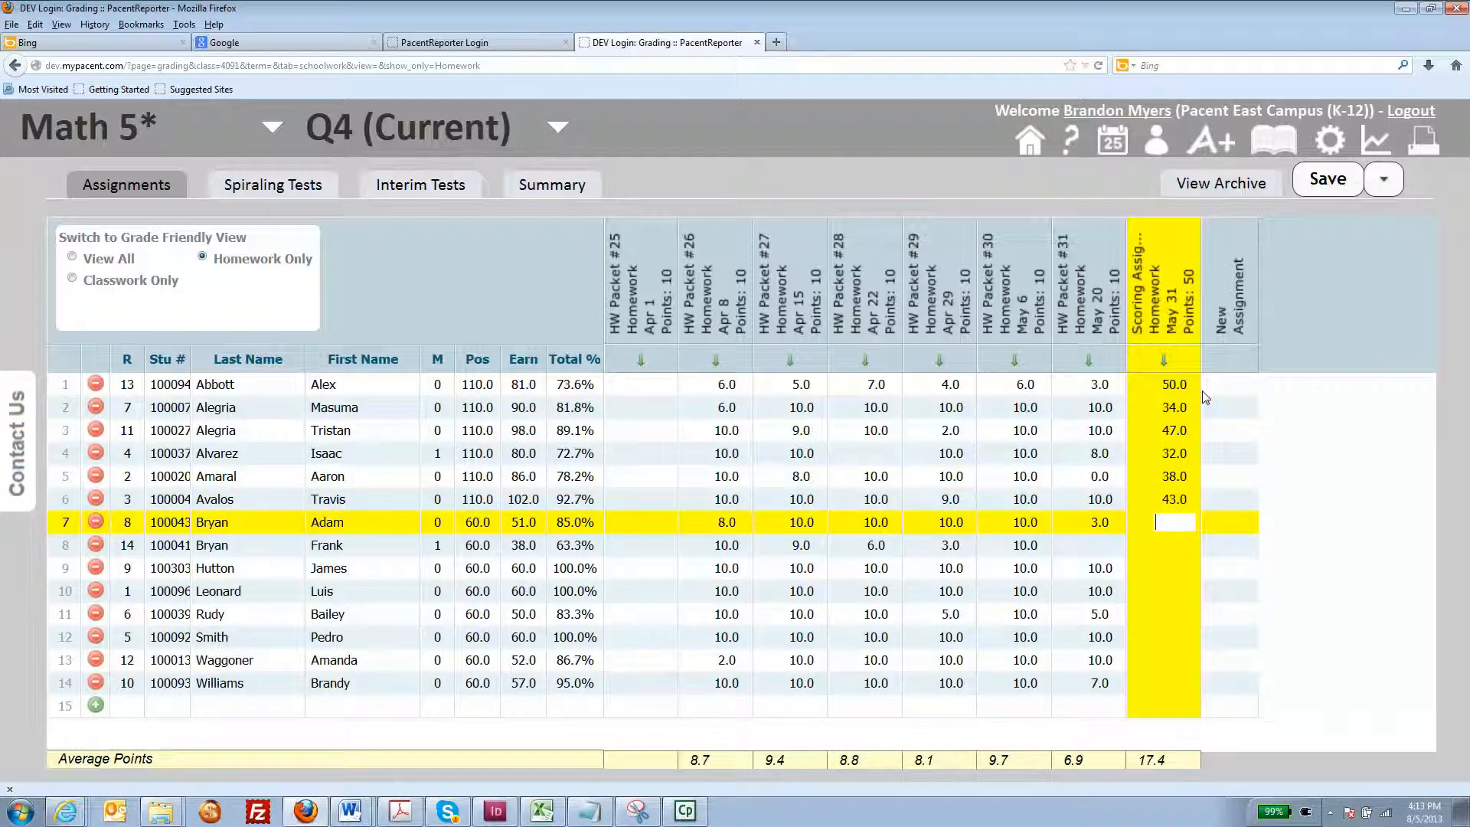
Enter the Scoring Assignments scores 36, 42, 50 and 58 for the students in rows 7 to 10
text(36)
key(Return)
text(42)
key(Return)
text(5)
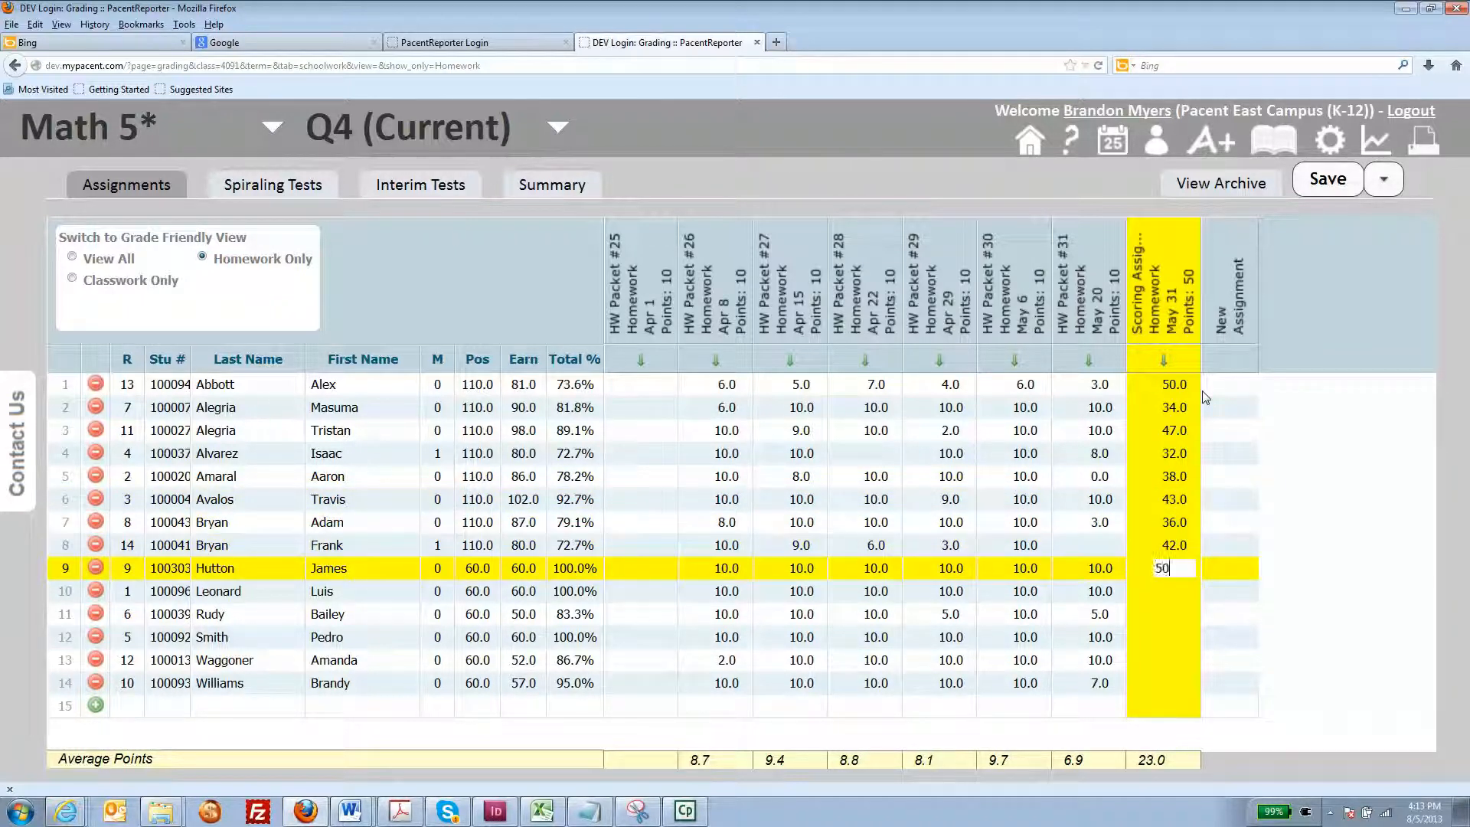
text(0)
key(Return)
text(58)
key(Return)
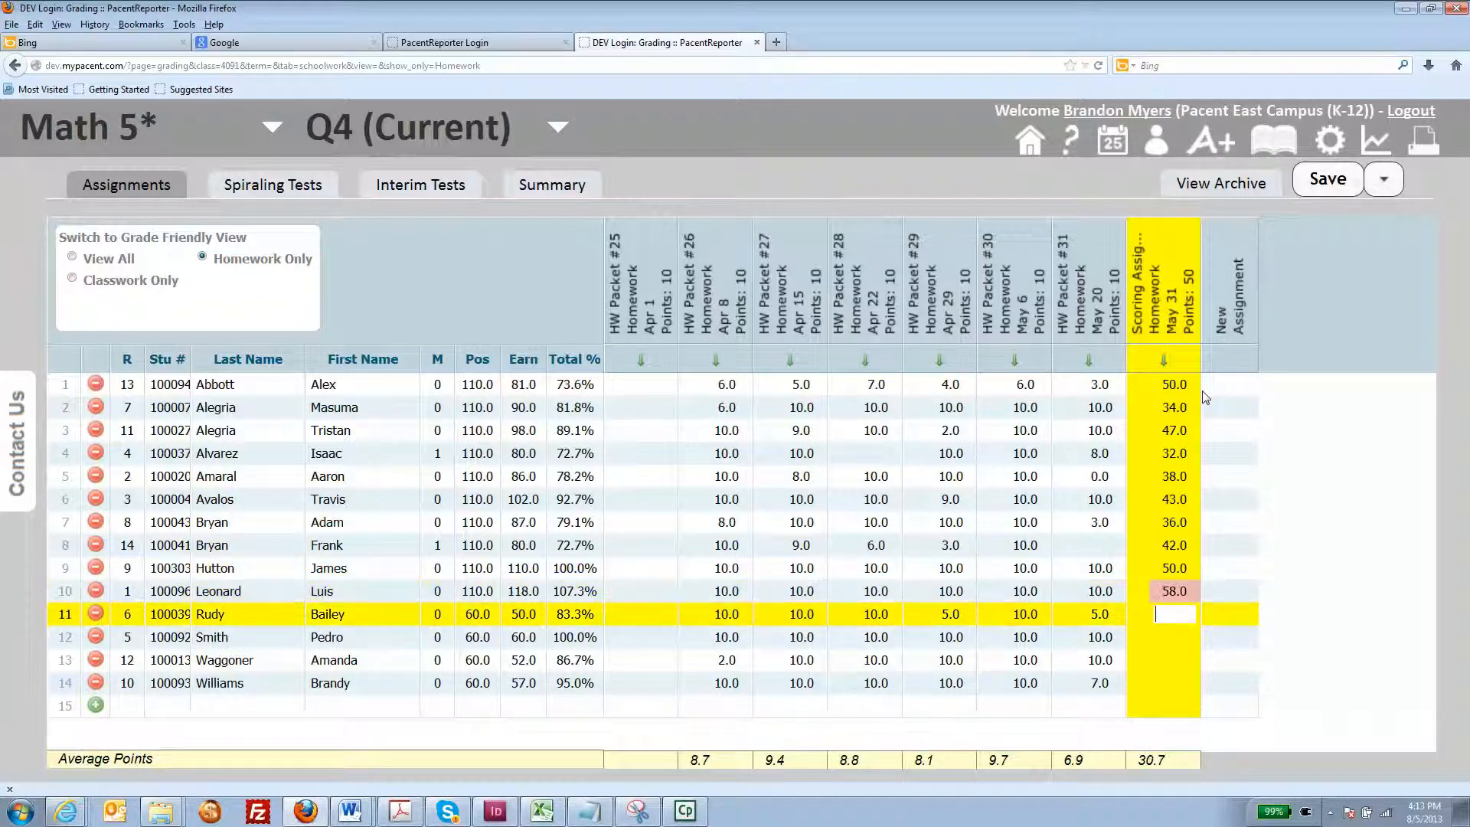
Enter the Scoring Assignments scores 32, 47, 42 and 46 for rows 11 to 14 and save the gradebook
text(32)
key(Return)
key(Return)
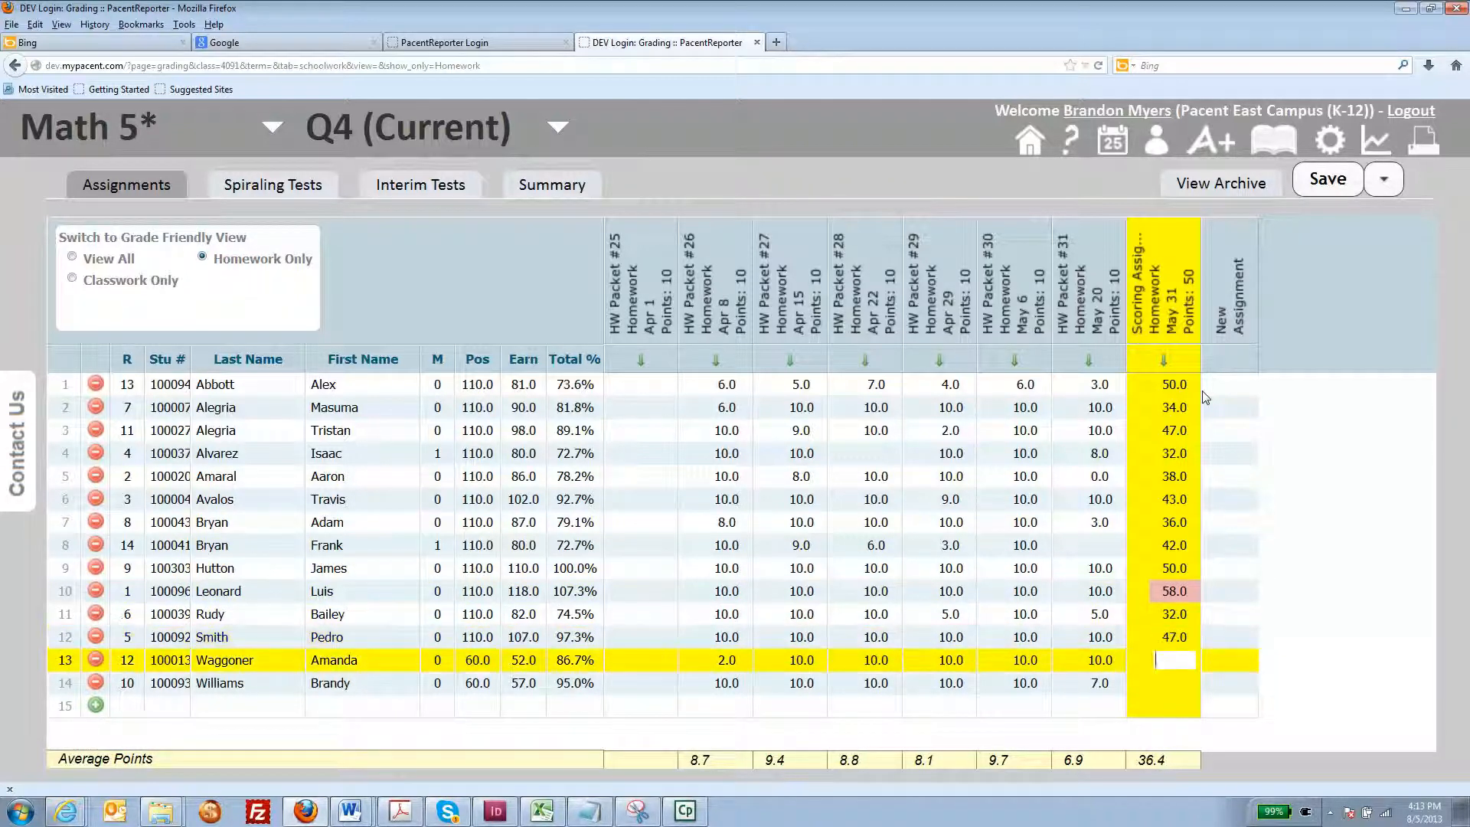
text(42)
key(Return)
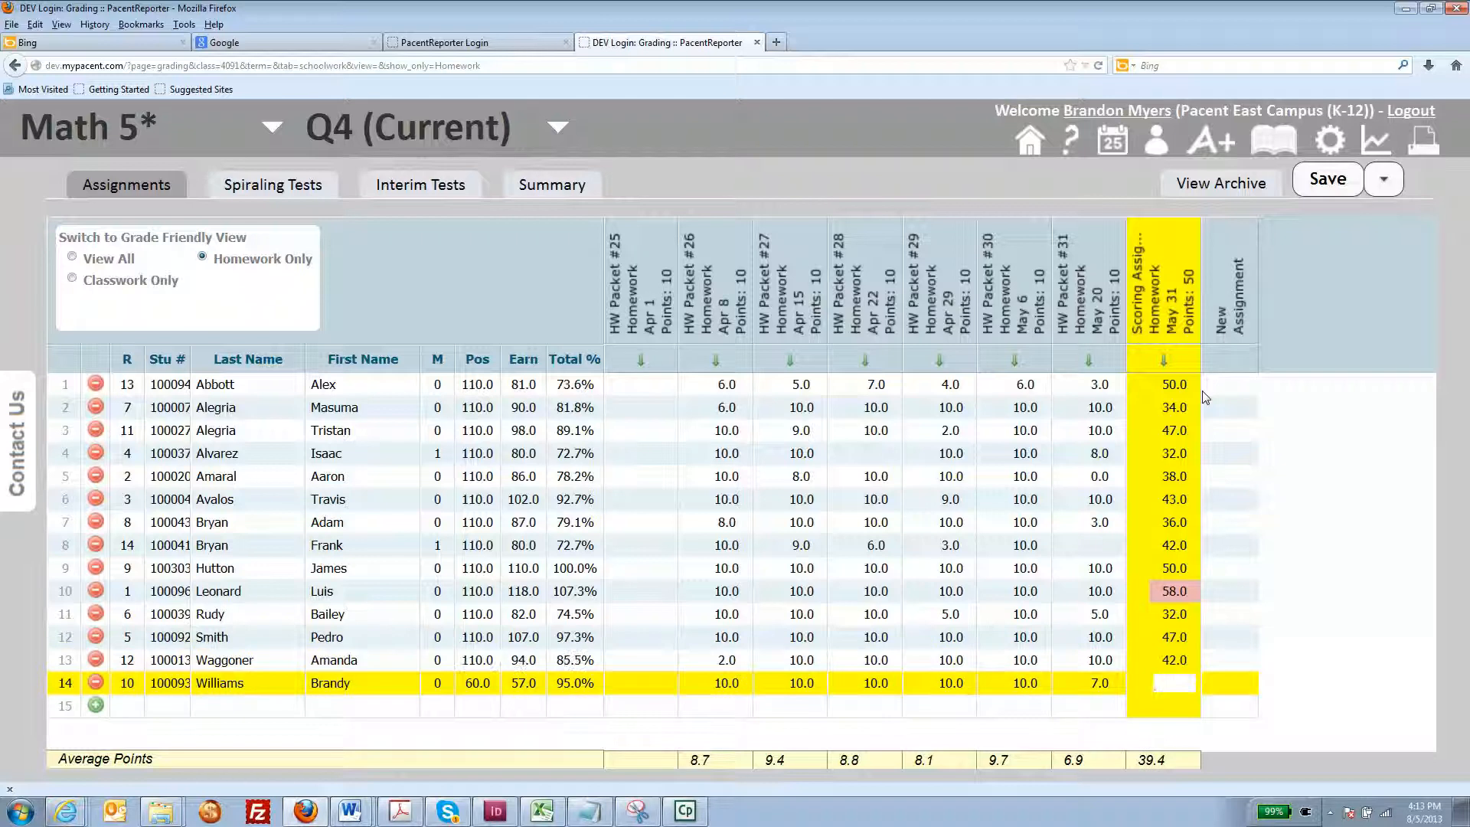
text(46)
key(Return)
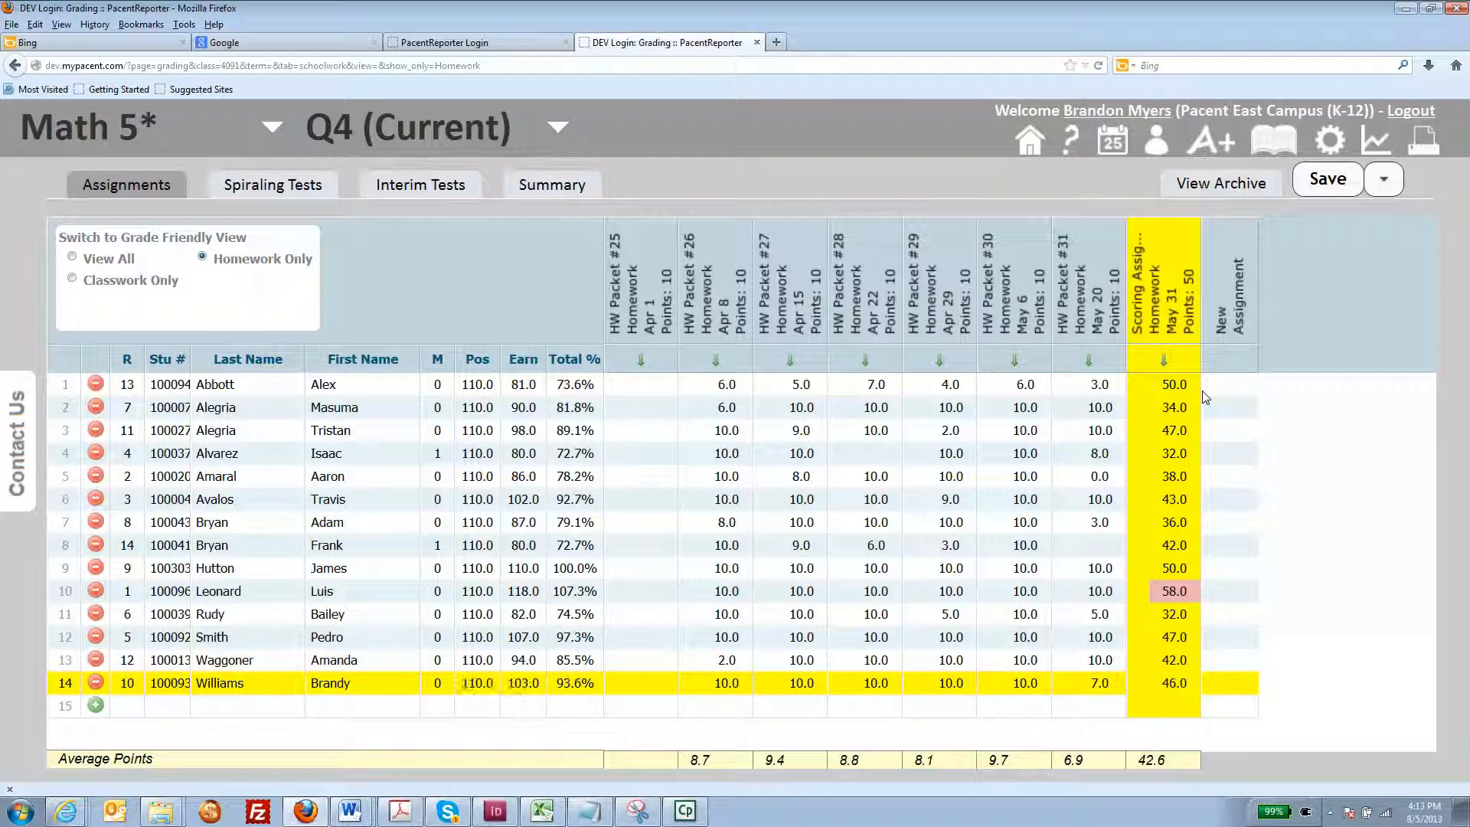
click(1322, 191)
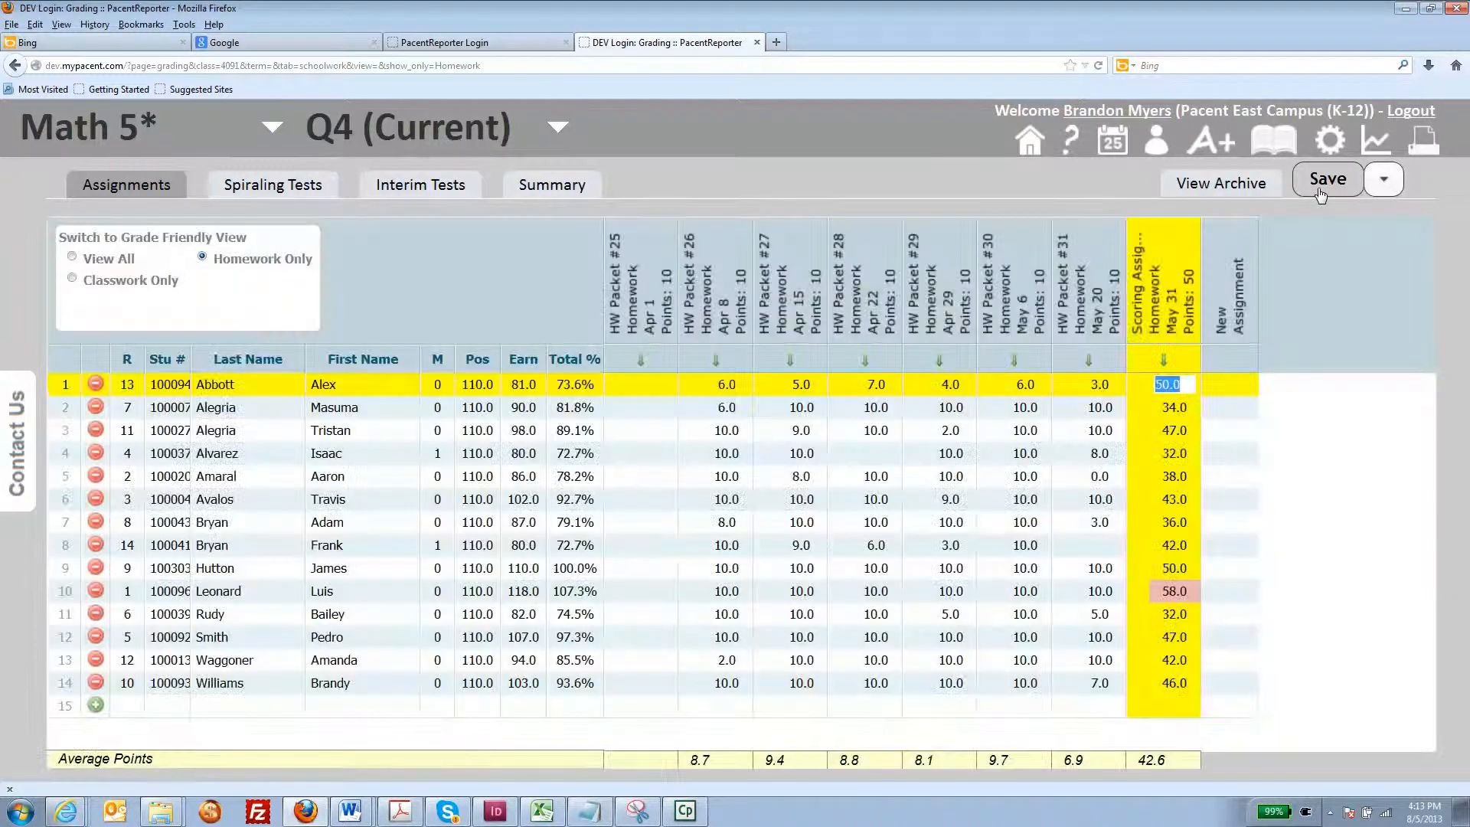
Try to replace the over-maximum Scoring Assignments score in row 10 with 48
click(1174, 593)
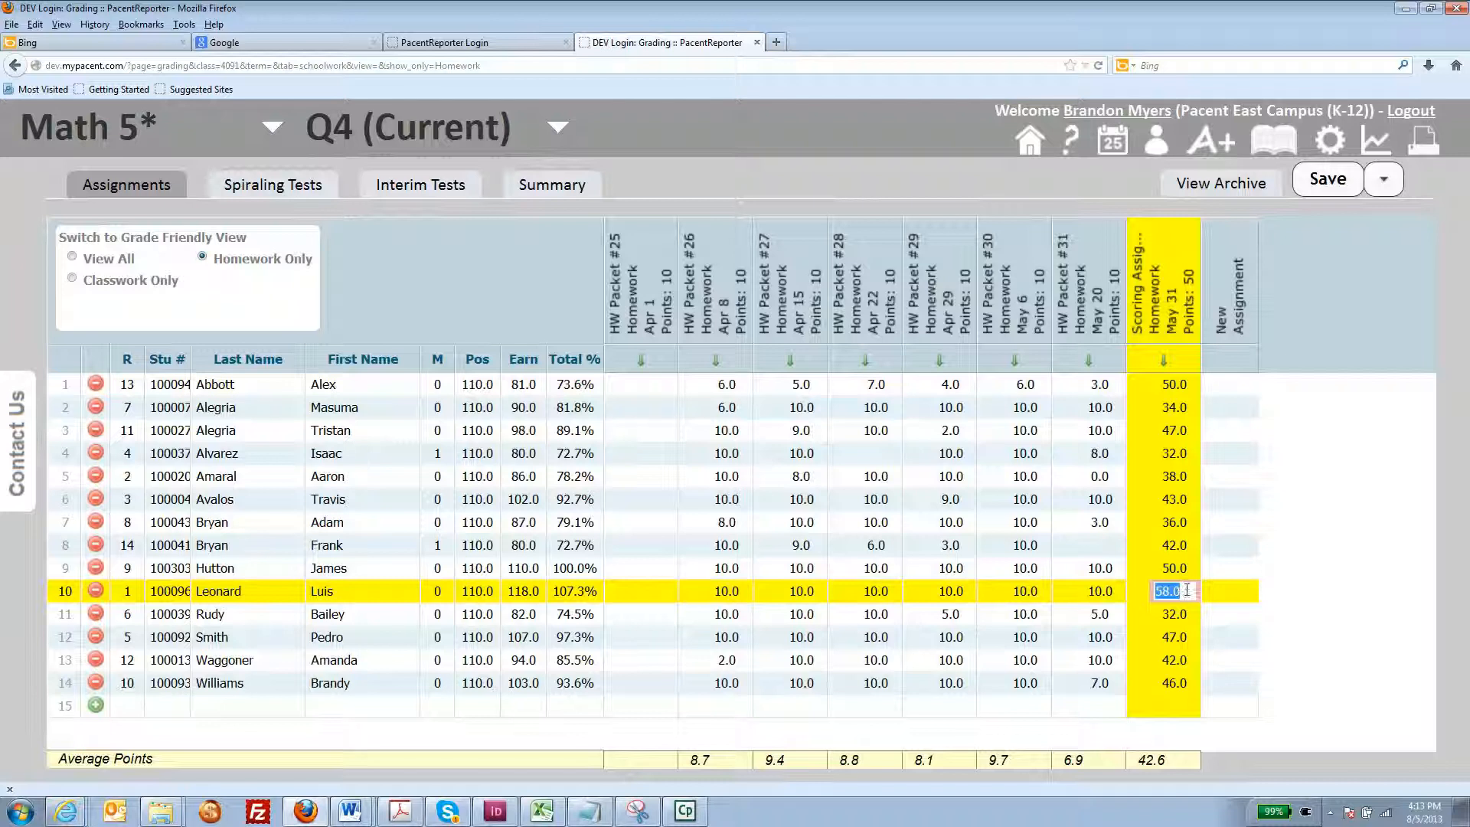
click(1143, 591)
text(48)
key(Delete)
key(Delete)
key(Delete)
click(1177, 617)
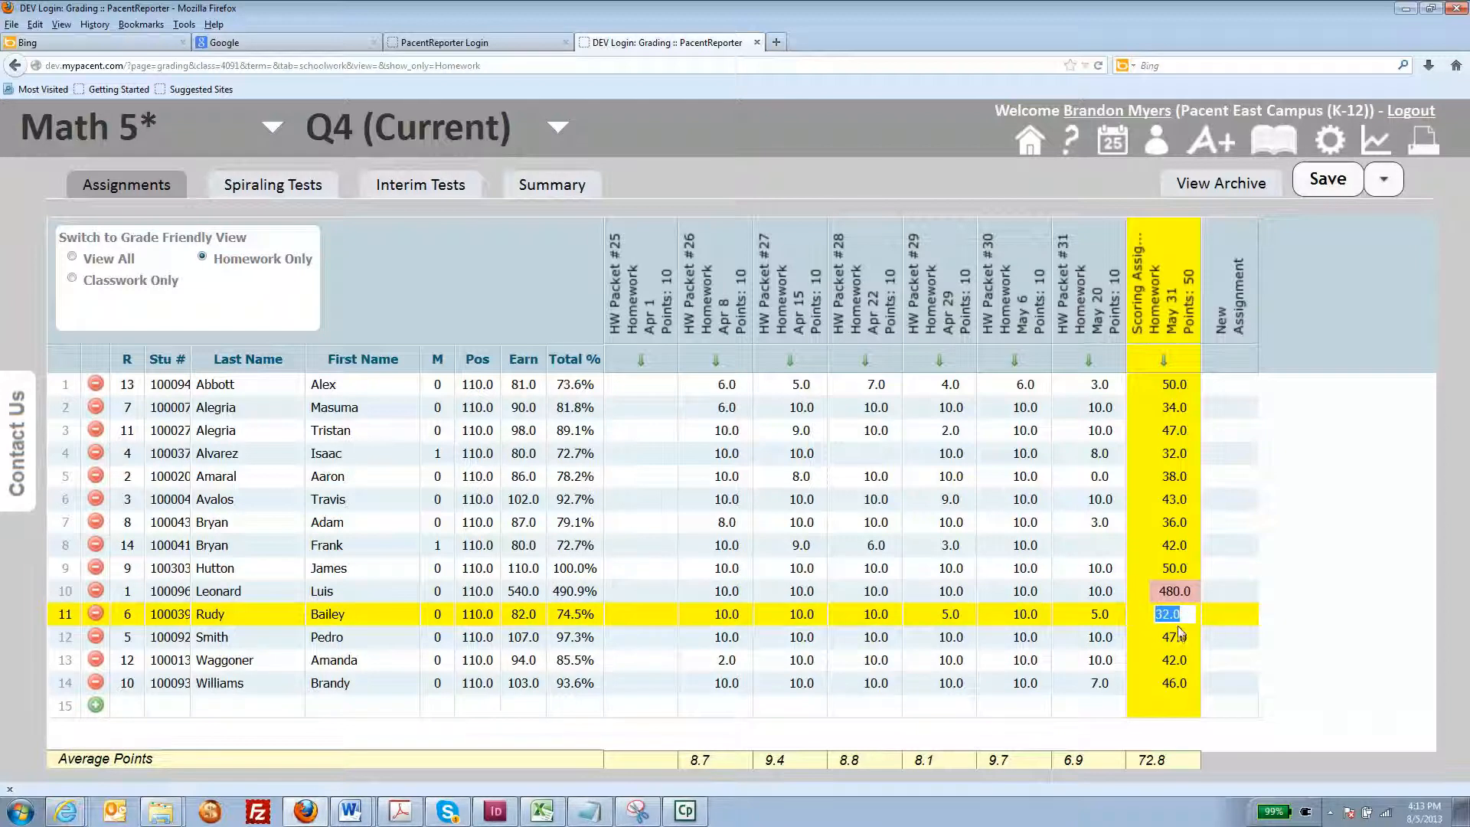
Correct the Scoring Assignments score in row 10 to 48 and save the gradebook
click(1176, 592)
click(1173, 590)
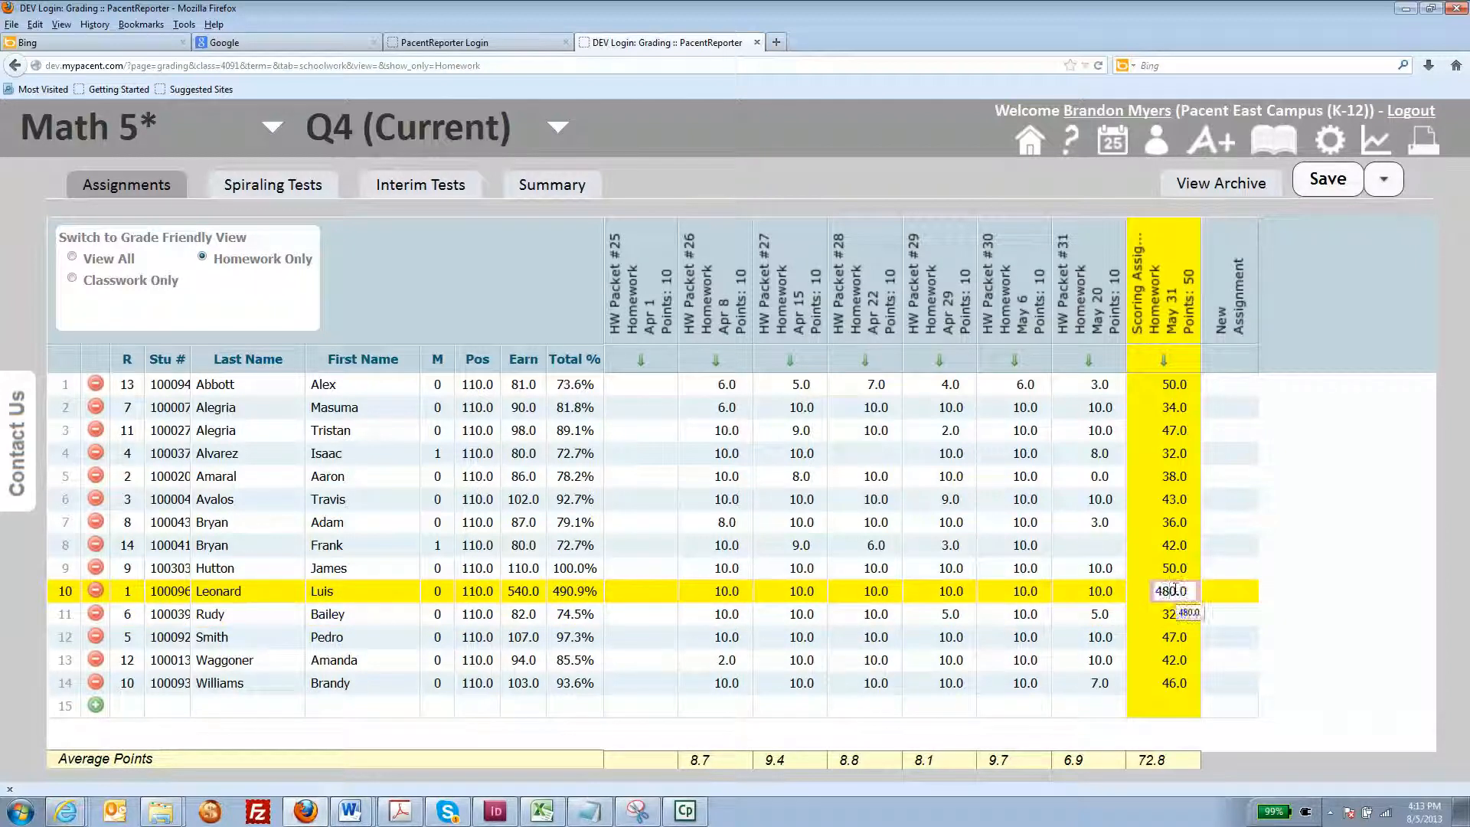
click(1186, 636)
click(1188, 591)
click(1188, 591)
key(BackSpace)
text(8)
click(1187, 651)
click(1329, 182)
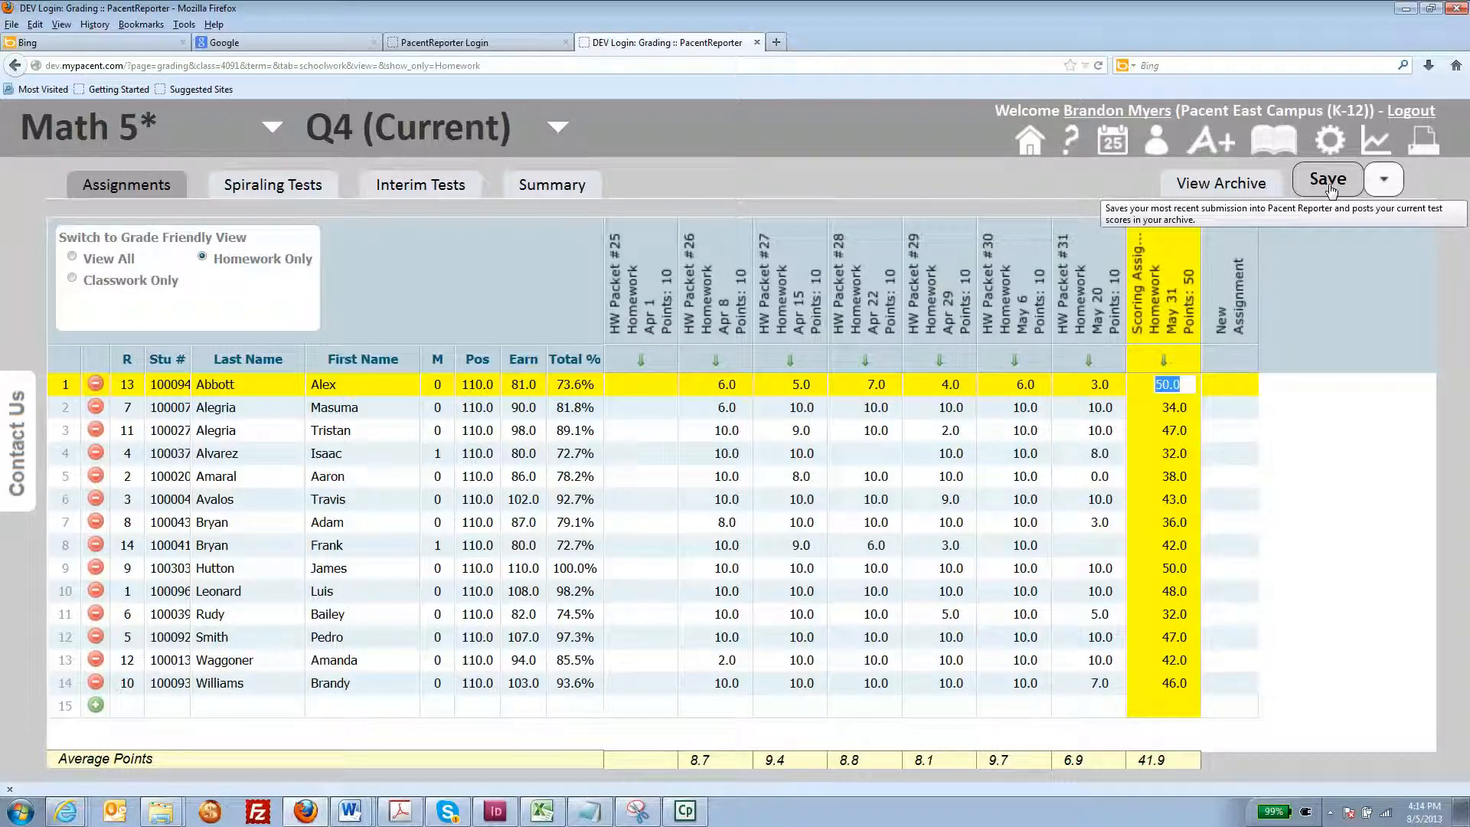
Clear the Scoring Assignments scores of the students in rows 4, 7 and 11
key(Down)
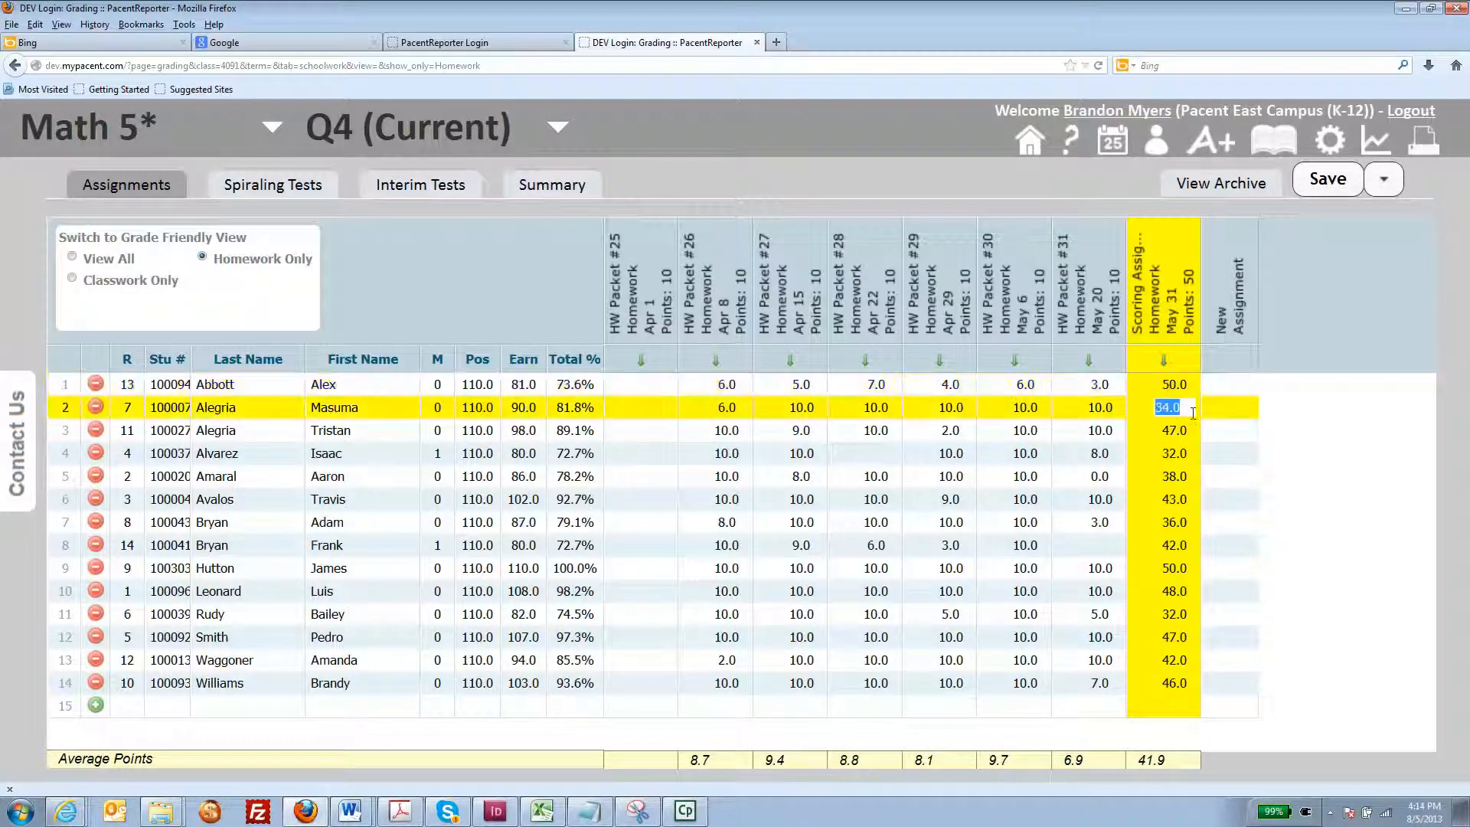
click(1175, 454)
key(BackSpace)
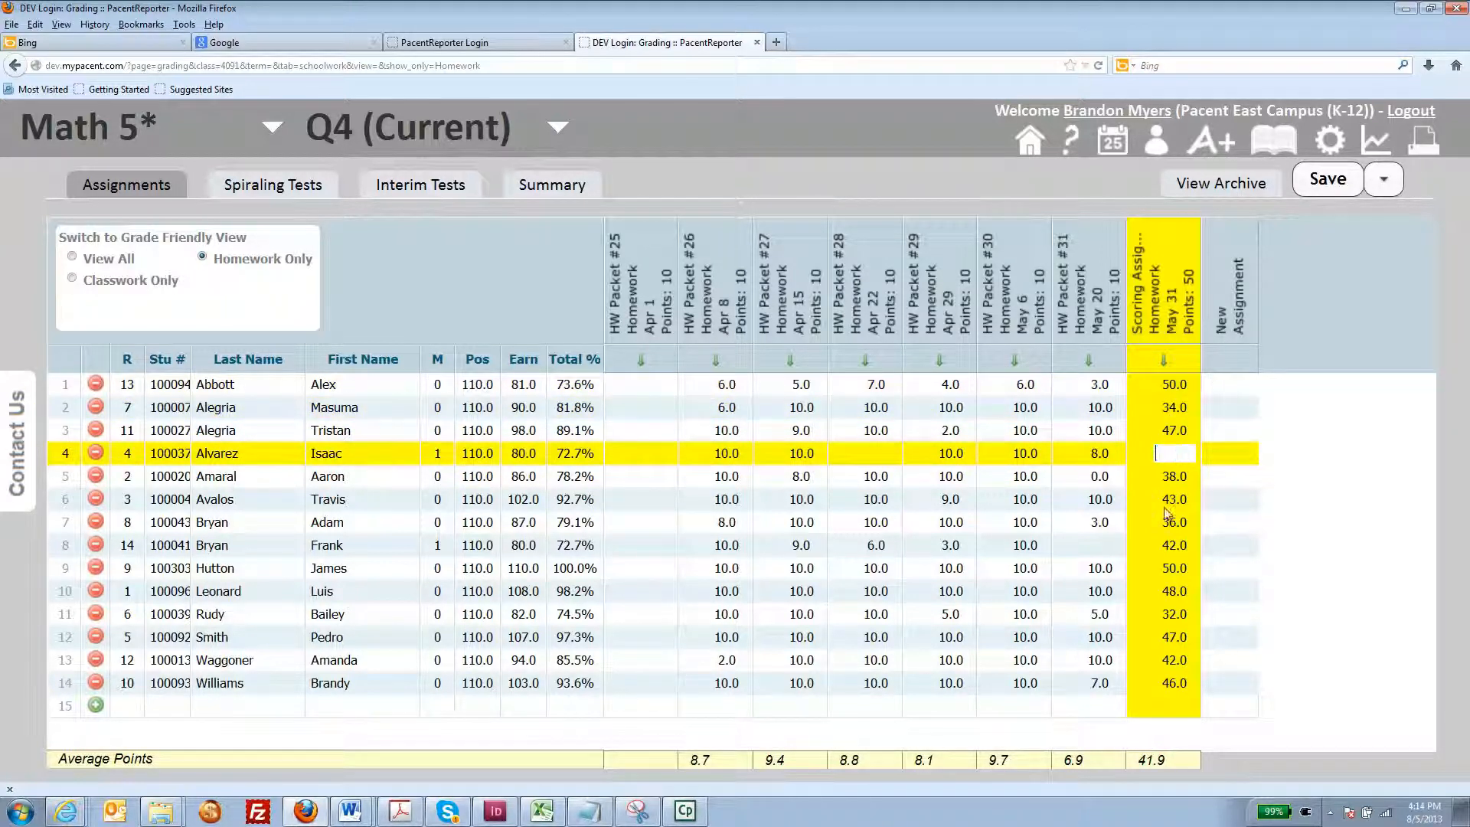
click(1173, 524)
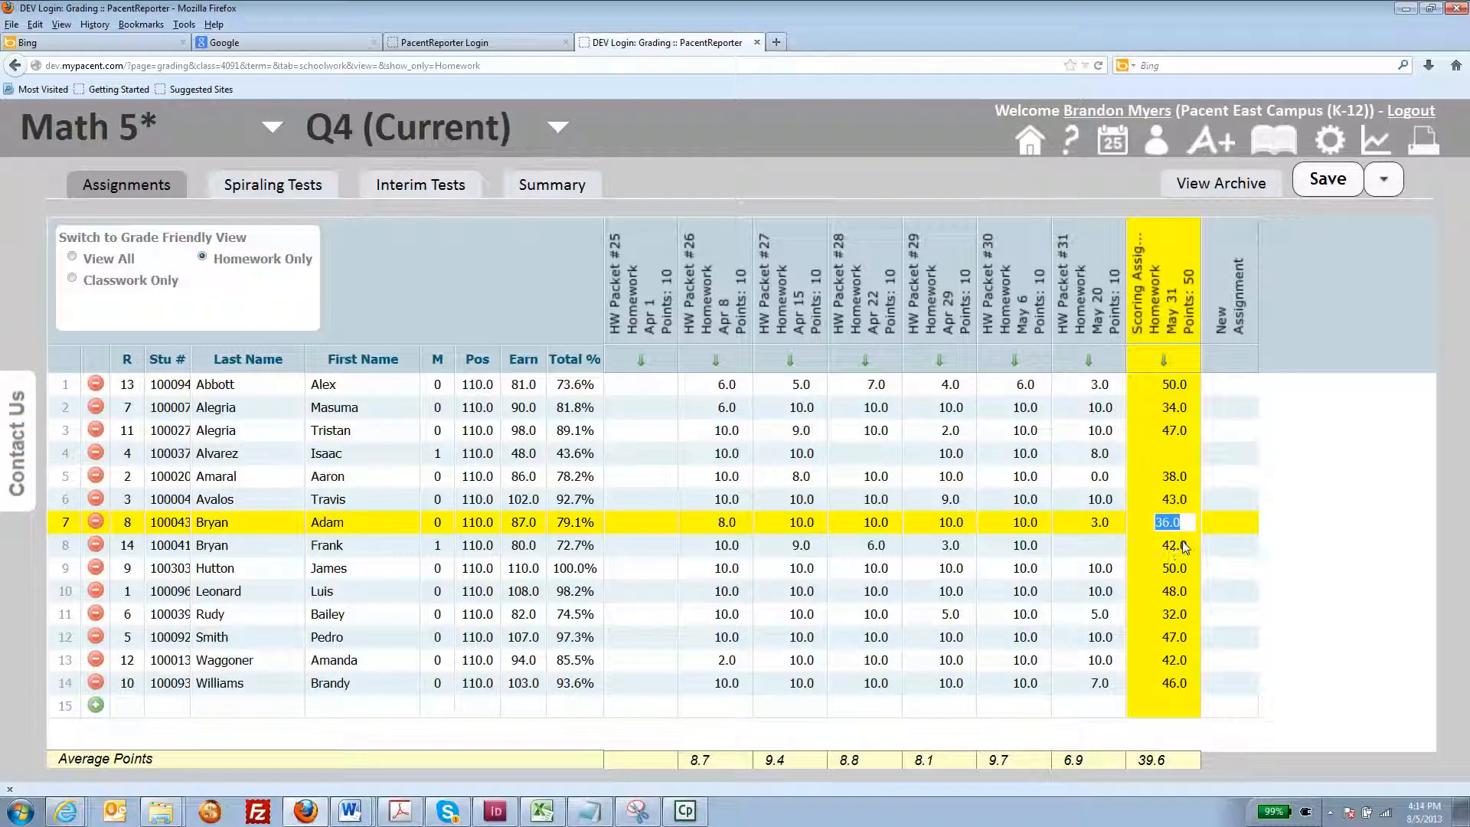
key(BackSpace)
click(1181, 610)
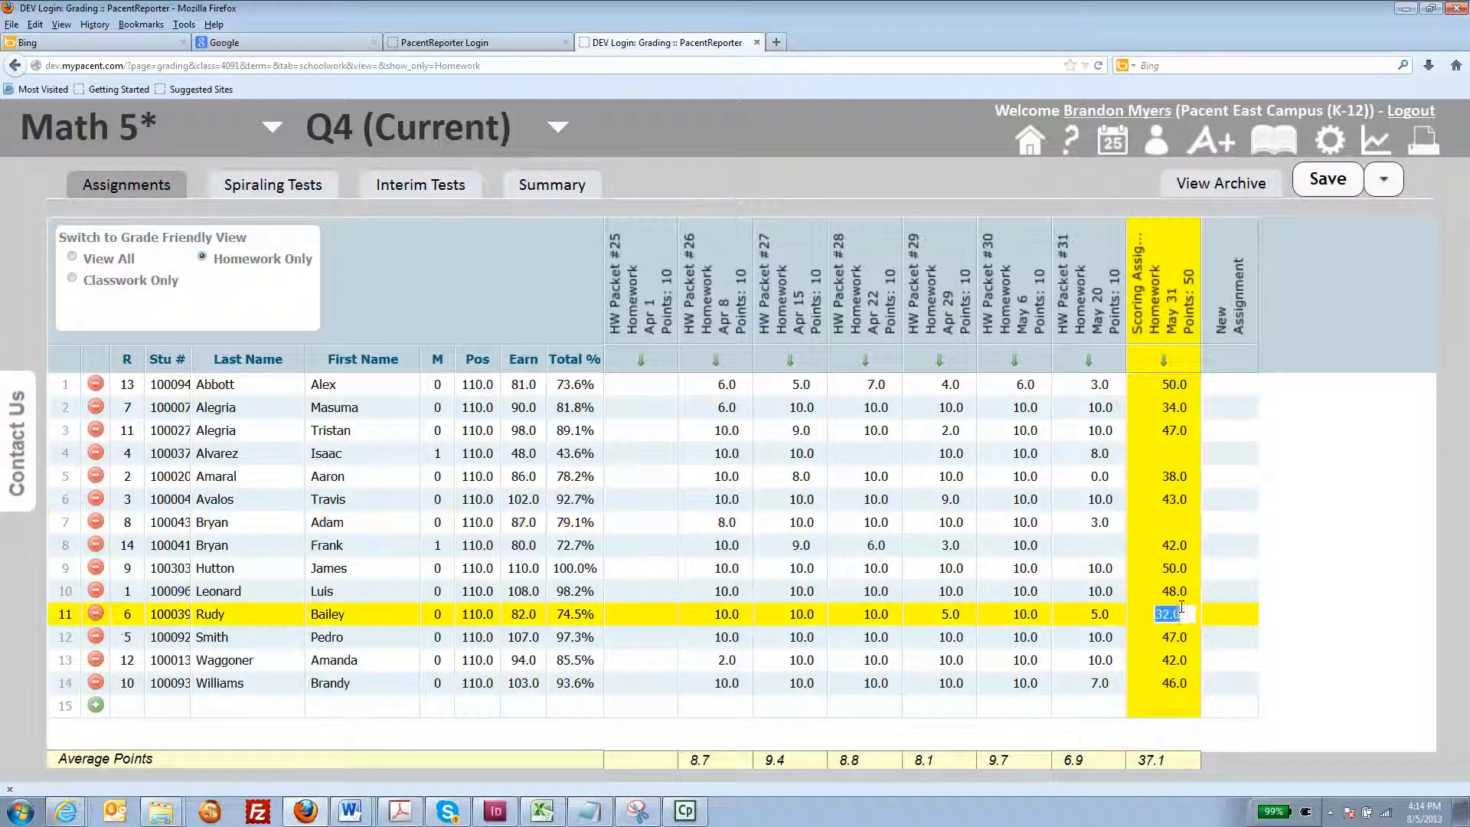
key(BackSpace)
Mark the row 4 student's Scoring Assignments entry as Absent (included in grade) and save, resending the page data
click(1178, 456)
double_click(1170, 456)
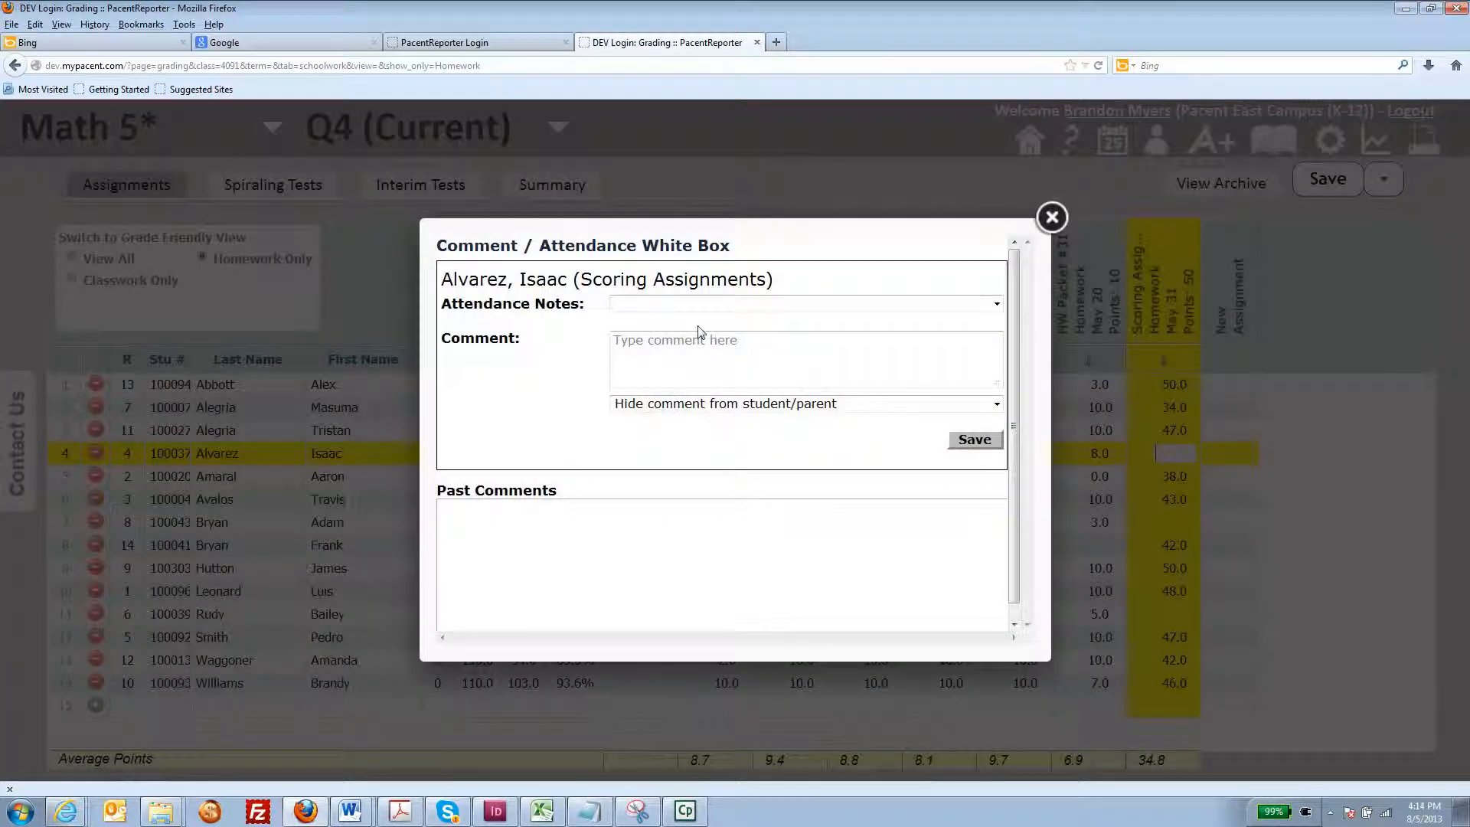
click(644, 304)
click(649, 336)
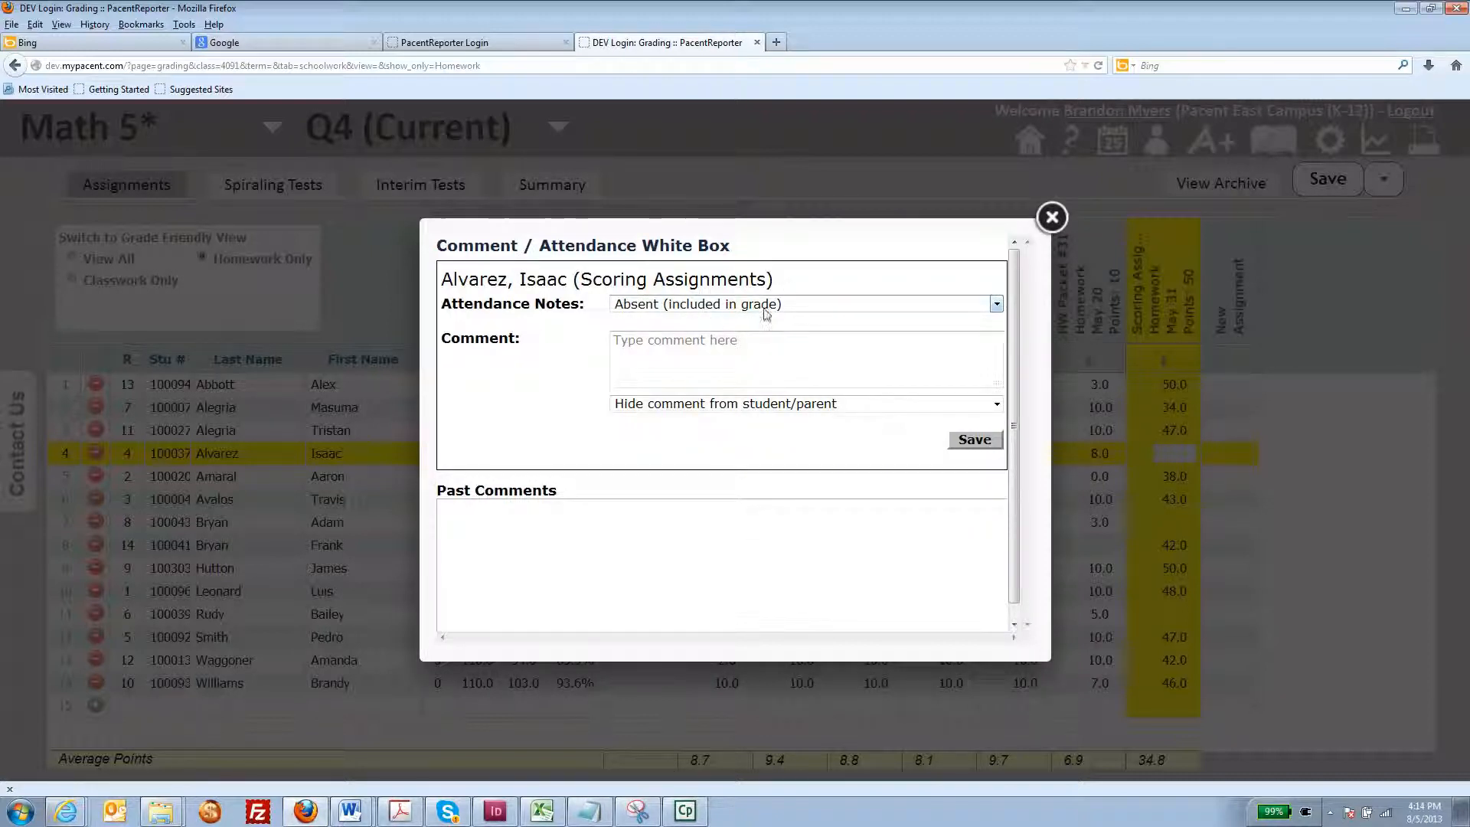
click(975, 437)
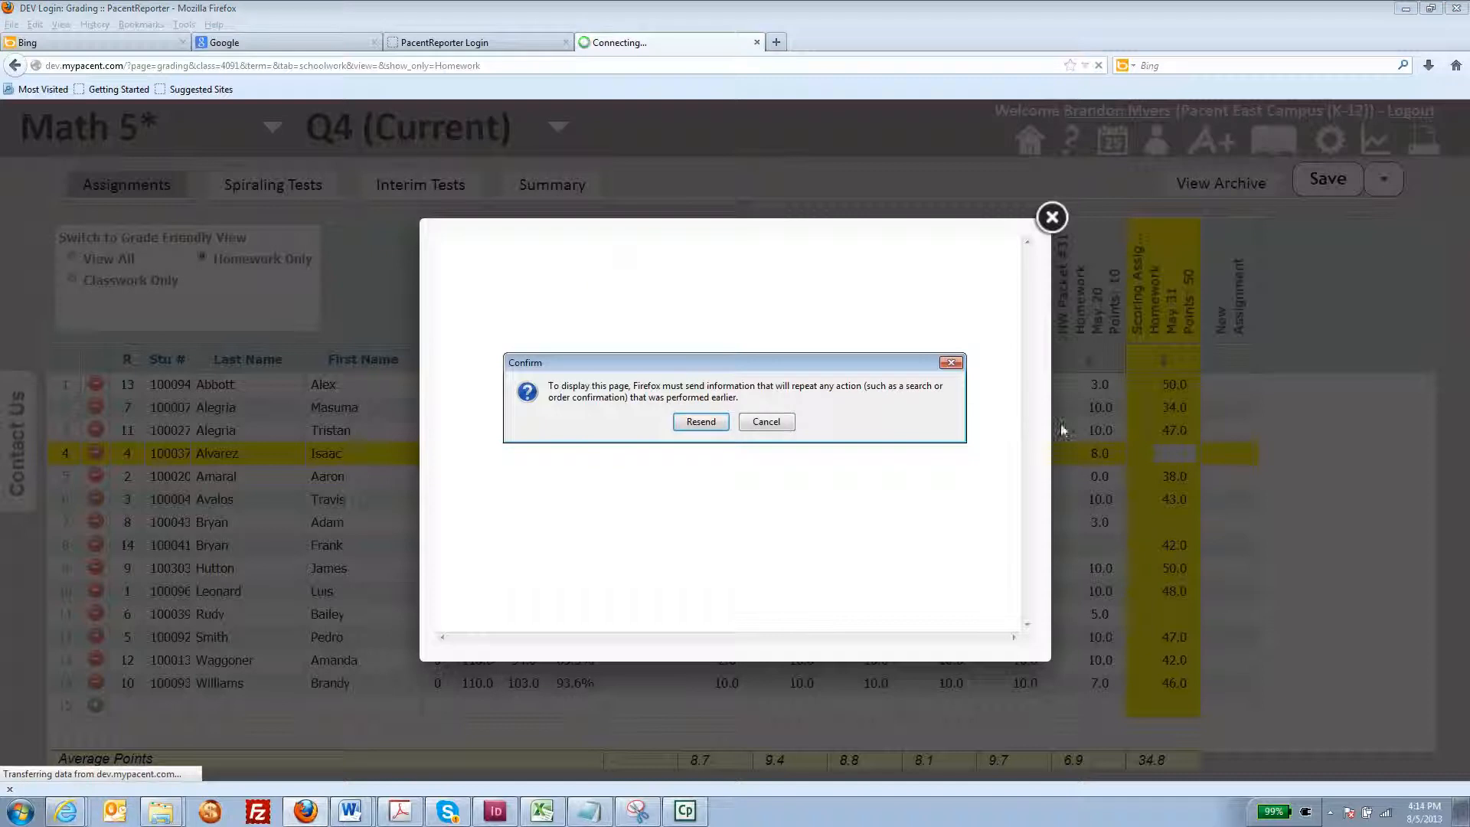
click(698, 422)
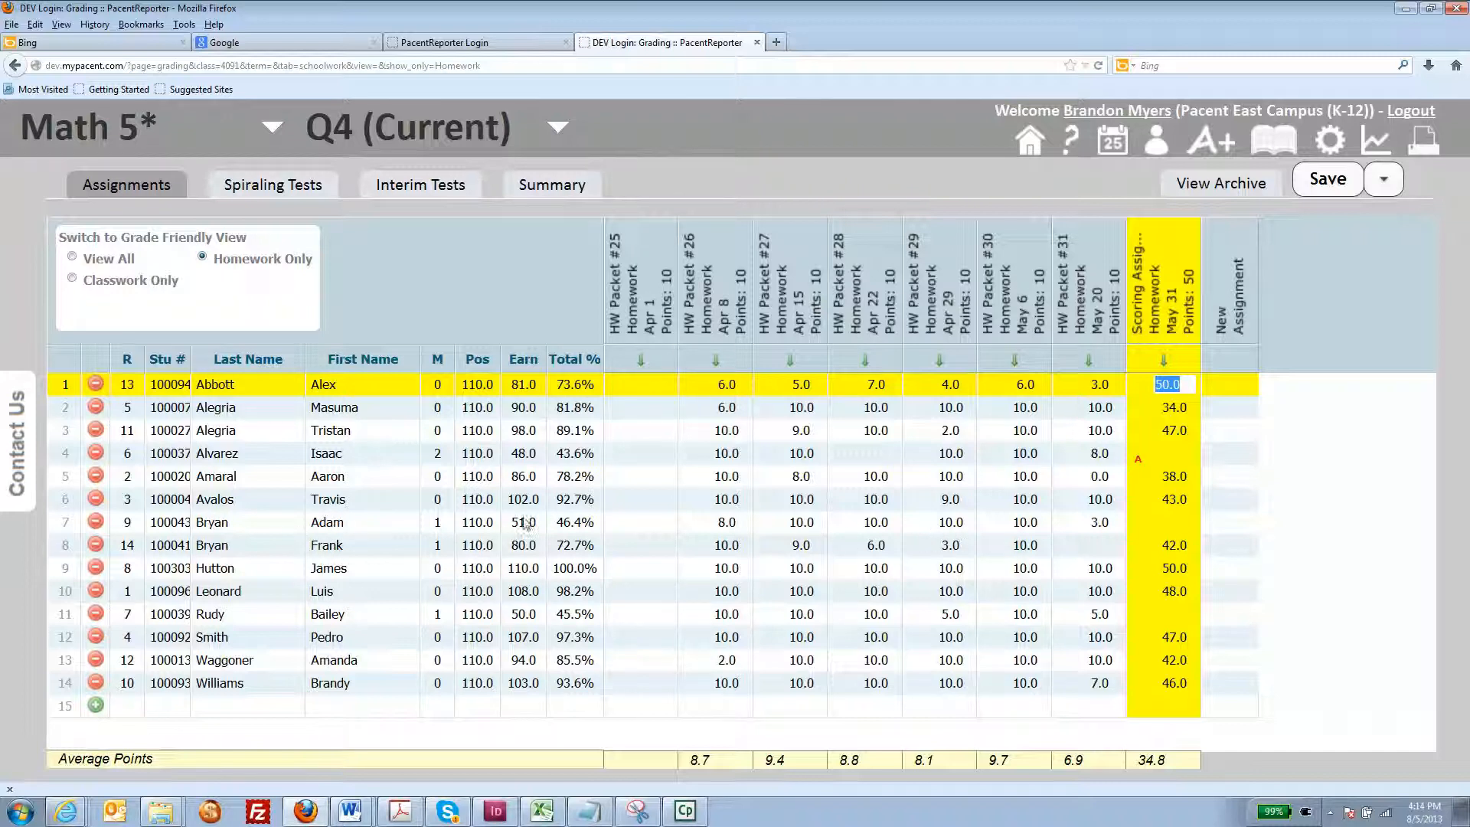
Mark the row 7 student's Scoring Assignments entry as Excused (excluded from grade), with a comment that the student was in the hospital for 3 months
double_click(1169, 523)
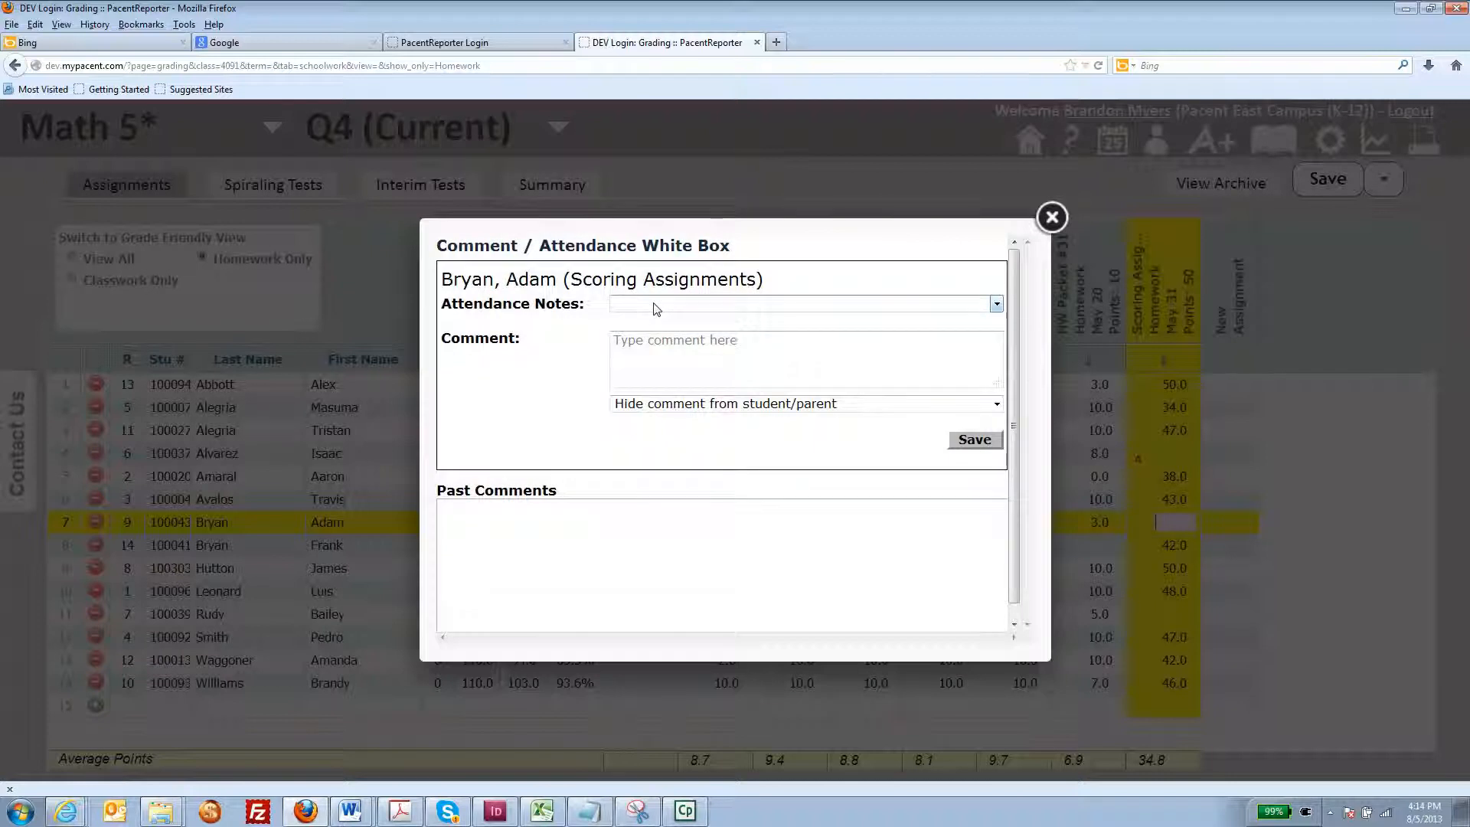
click(653, 305)
click(656, 347)
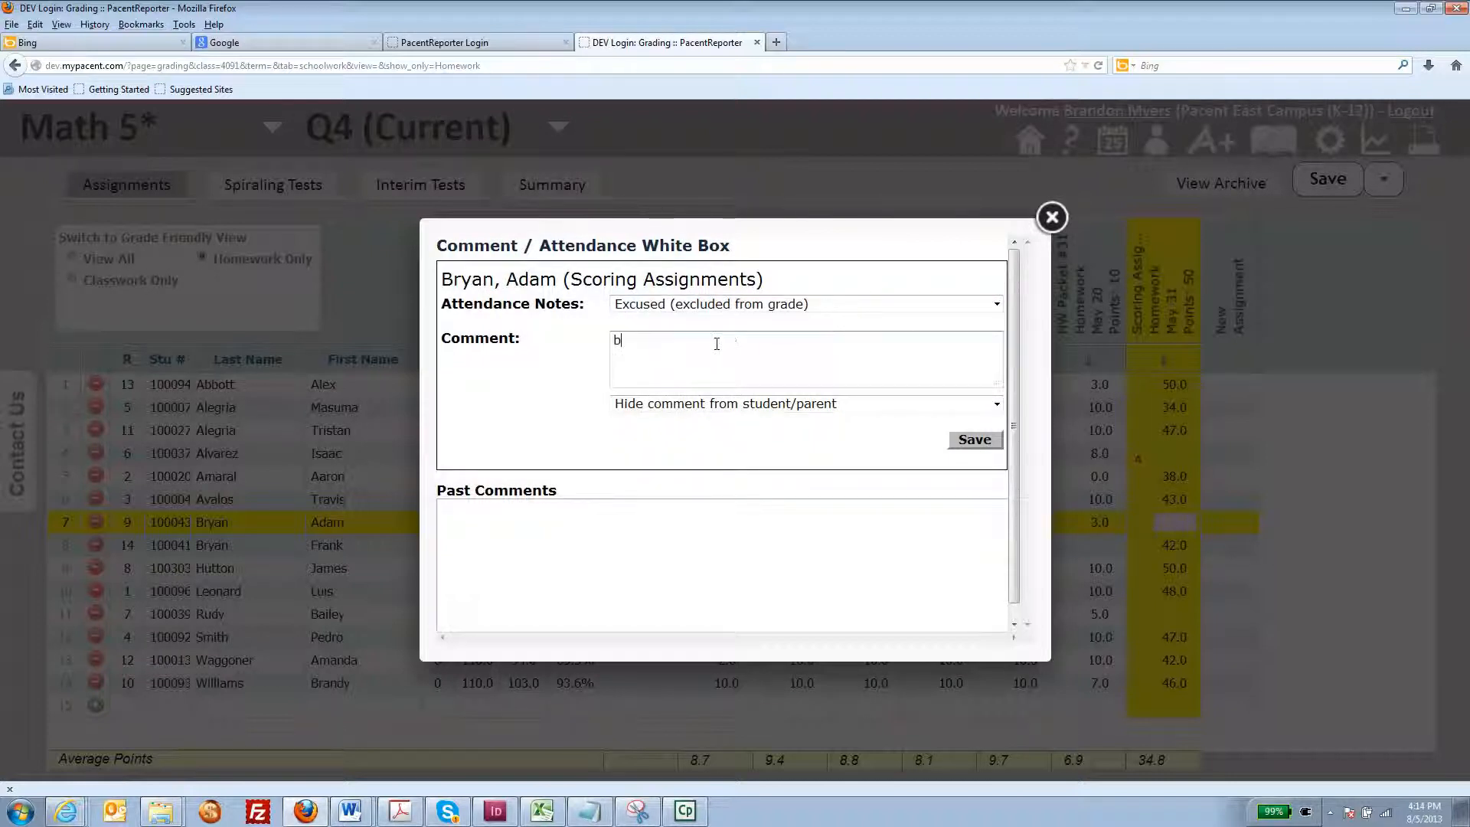
text(Adam ws)
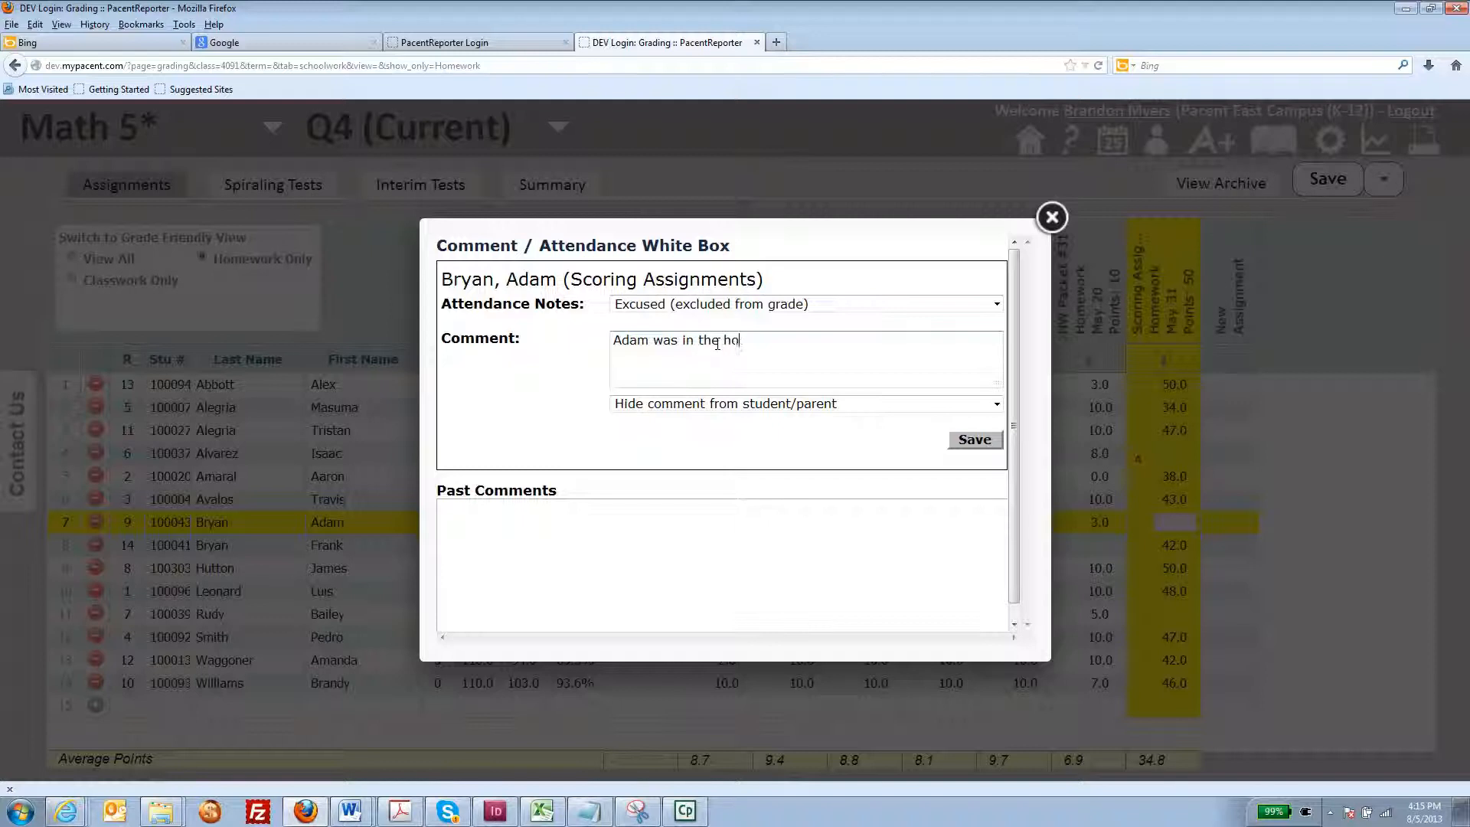
text(s in the hospital for 3 months.)
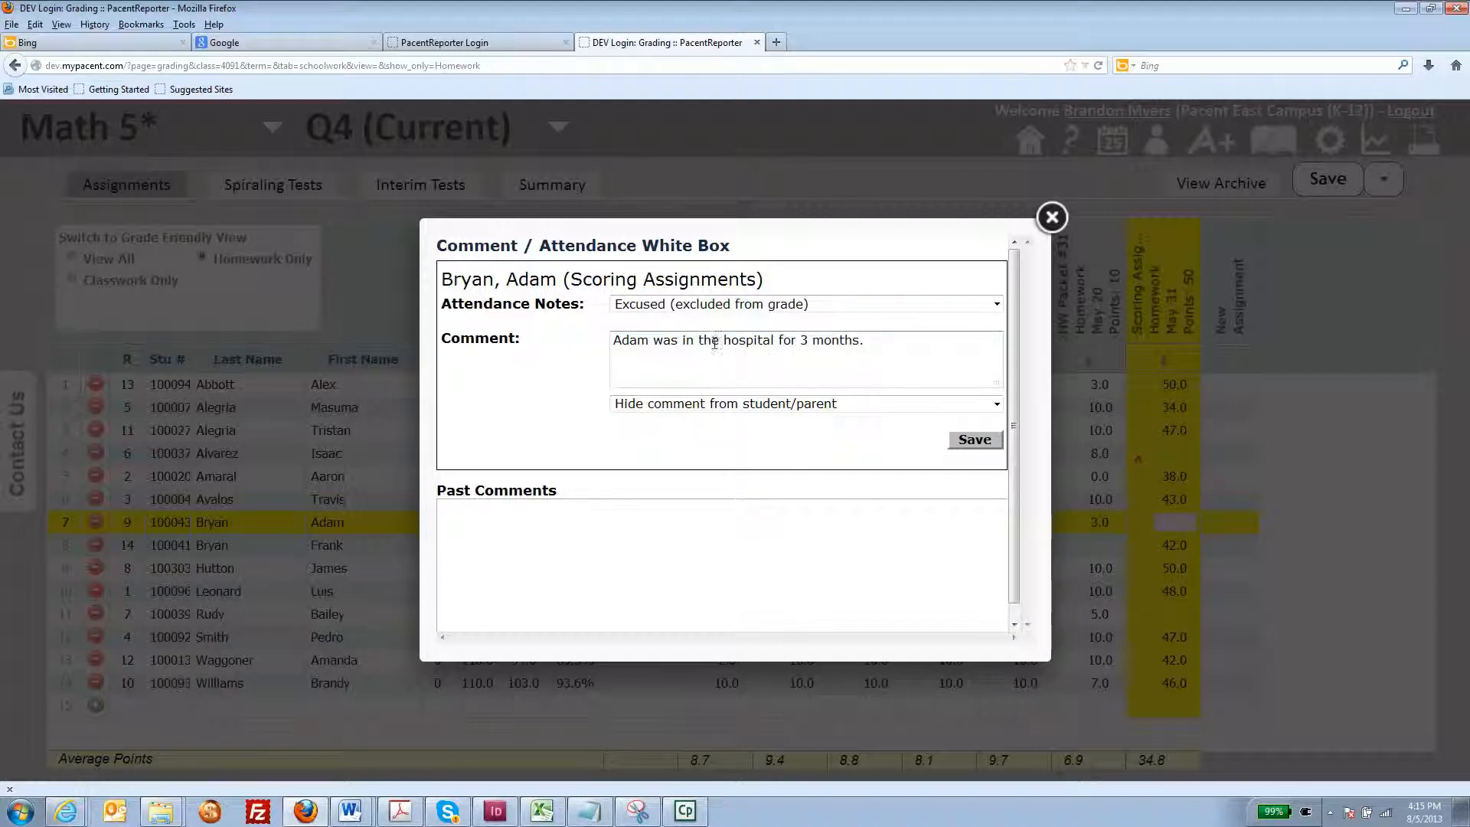
Save the row 7 student's attendance note and comment, resending the page data, and close the comment box
click(971, 441)
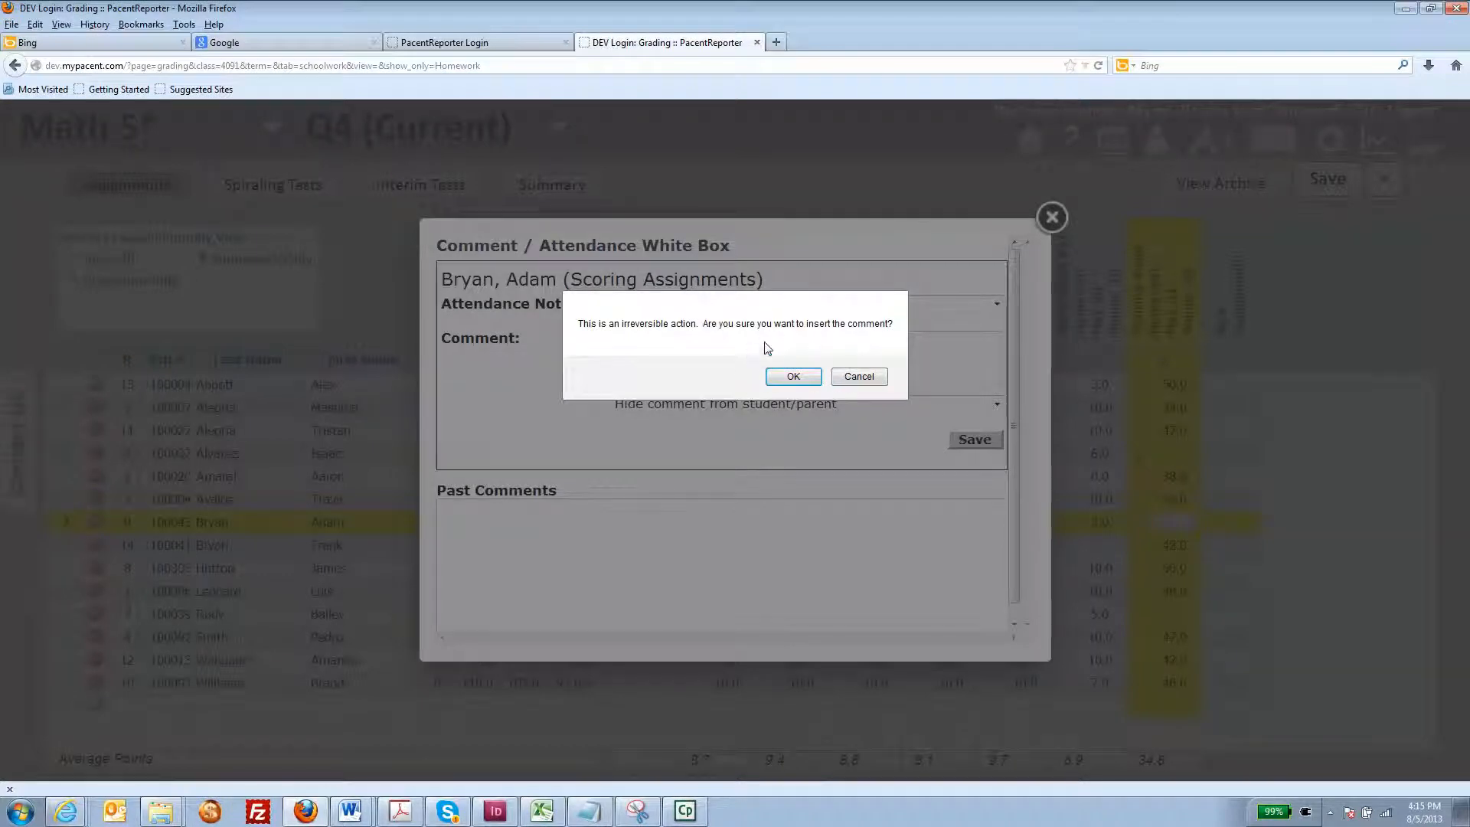
click(859, 376)
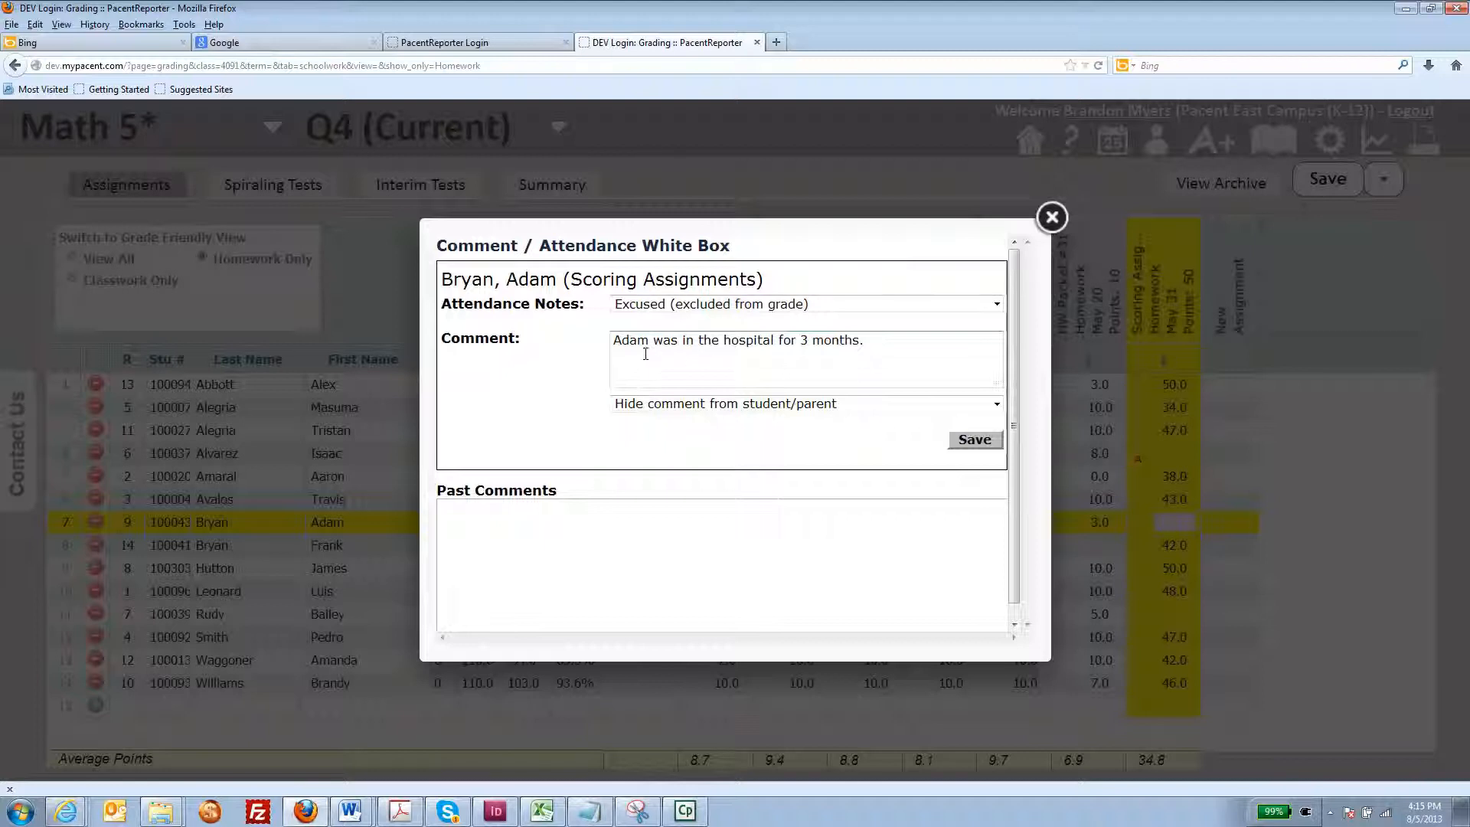
click(973, 441)
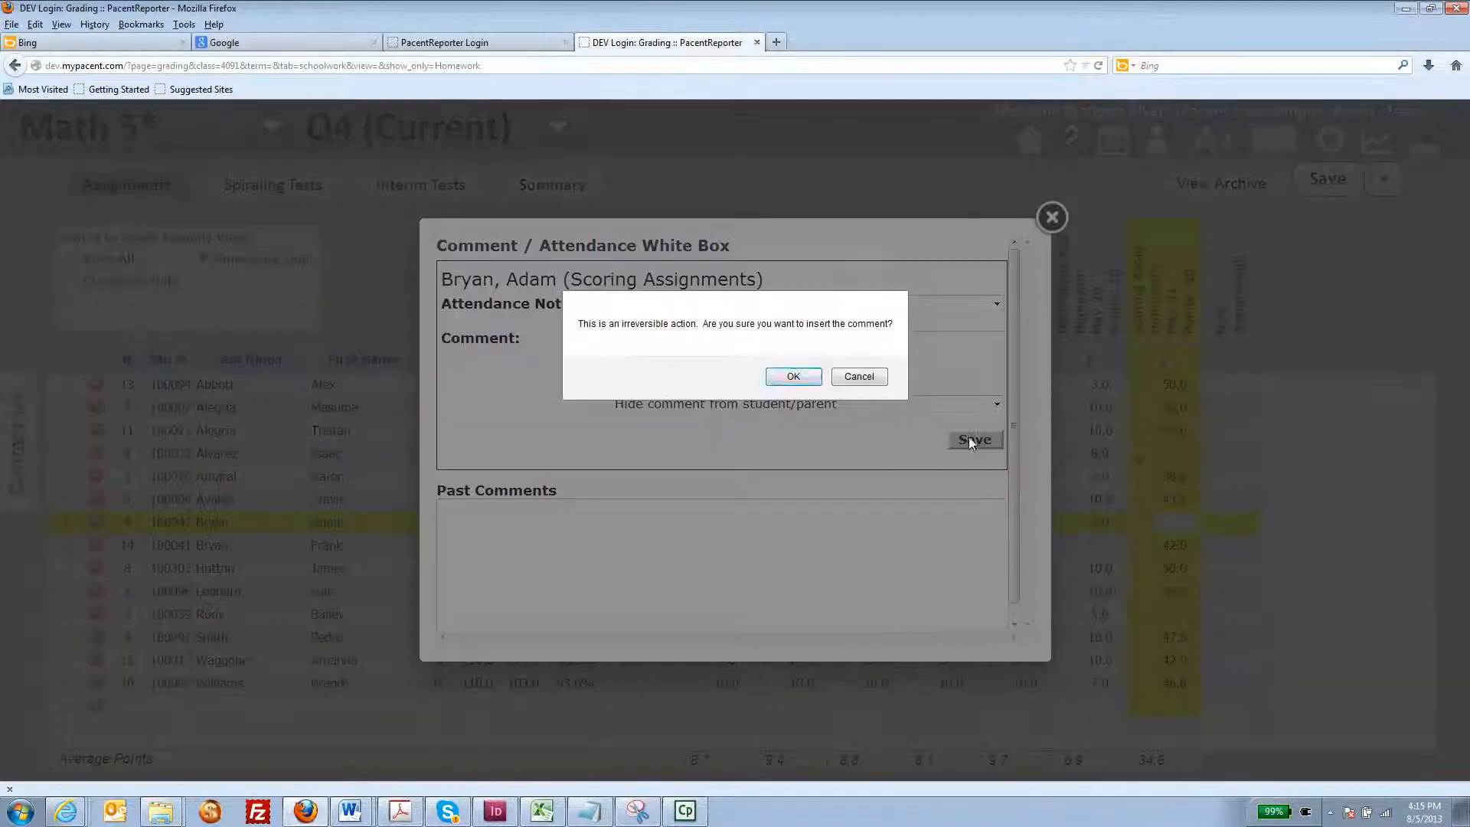
click(793, 376)
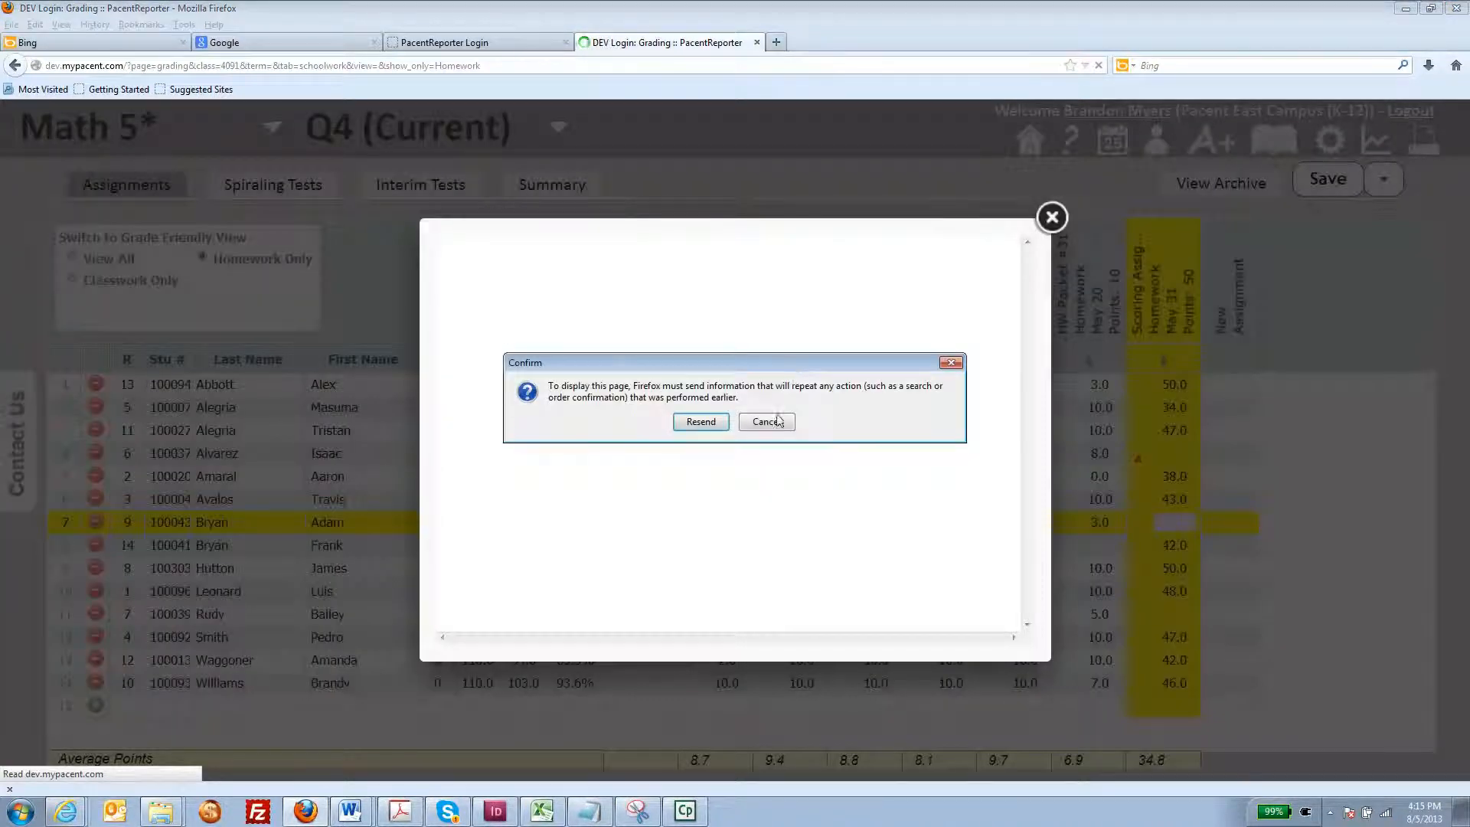
click(701, 422)
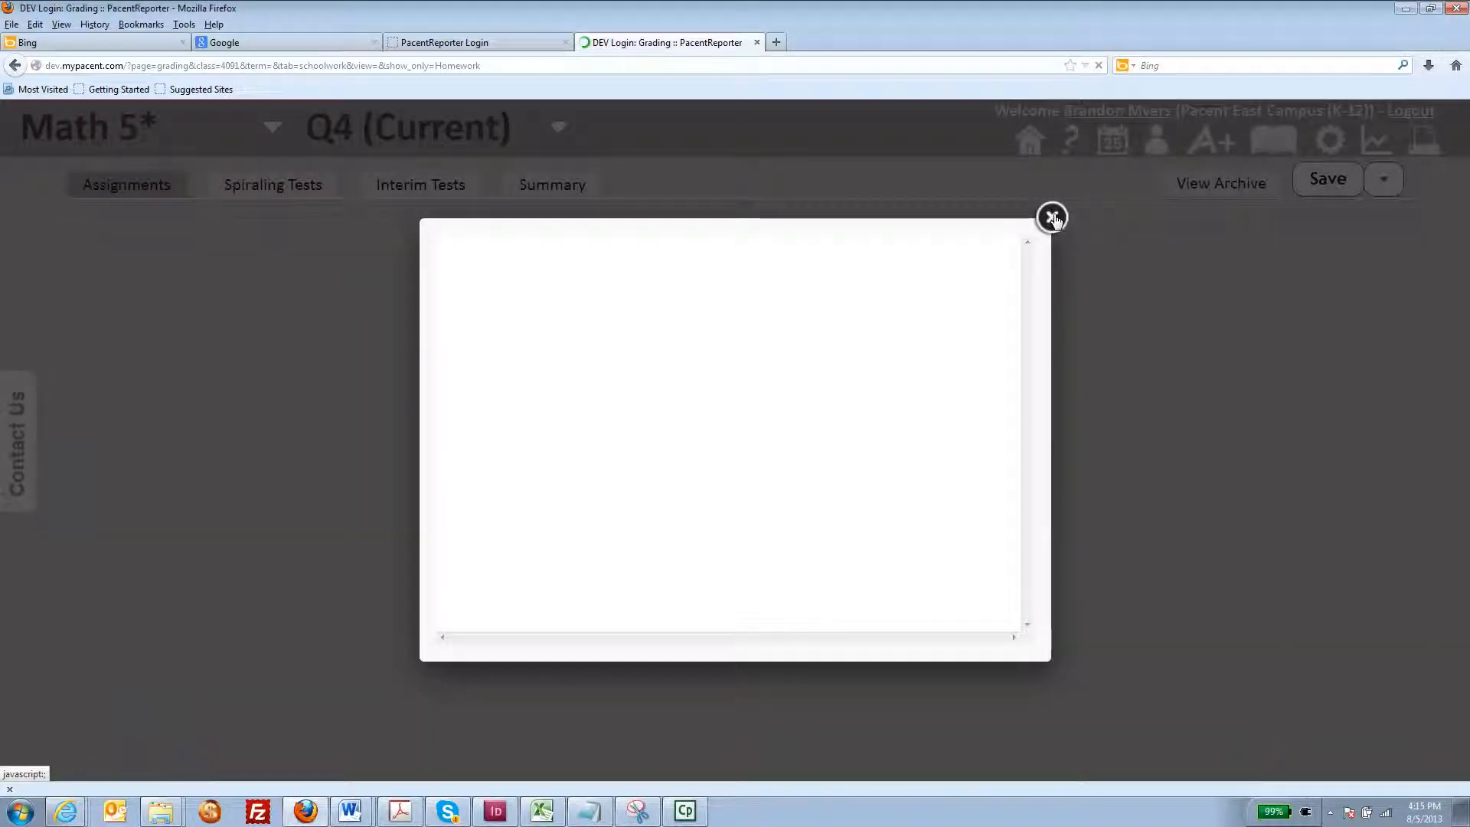
click(1052, 218)
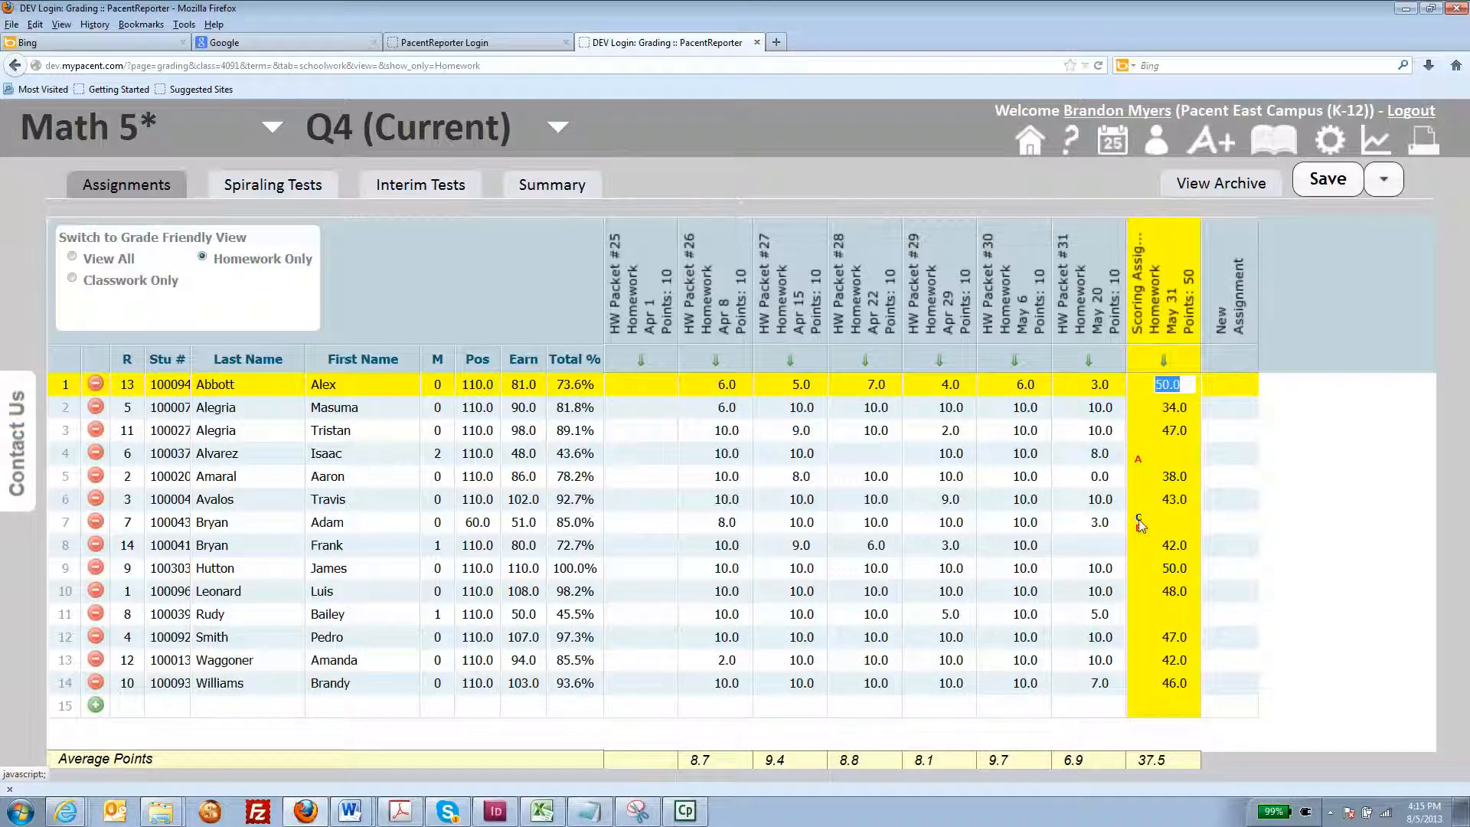
Set the attendance note of the row 11 student's Scoring Assignments entry to Late (included in grade)
mouse_move(1137, 530)
double_click(1176, 615)
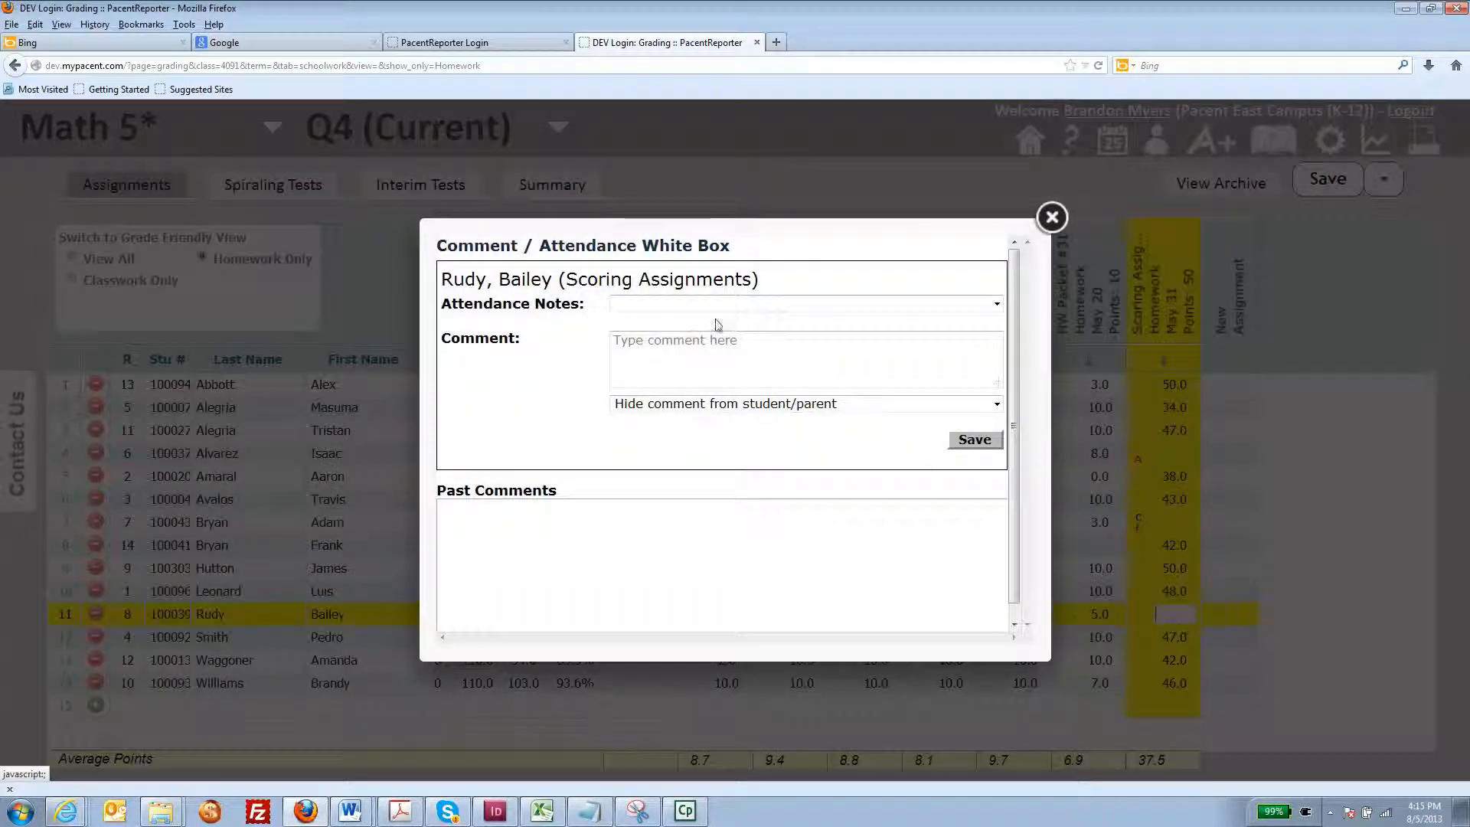
click(824, 304)
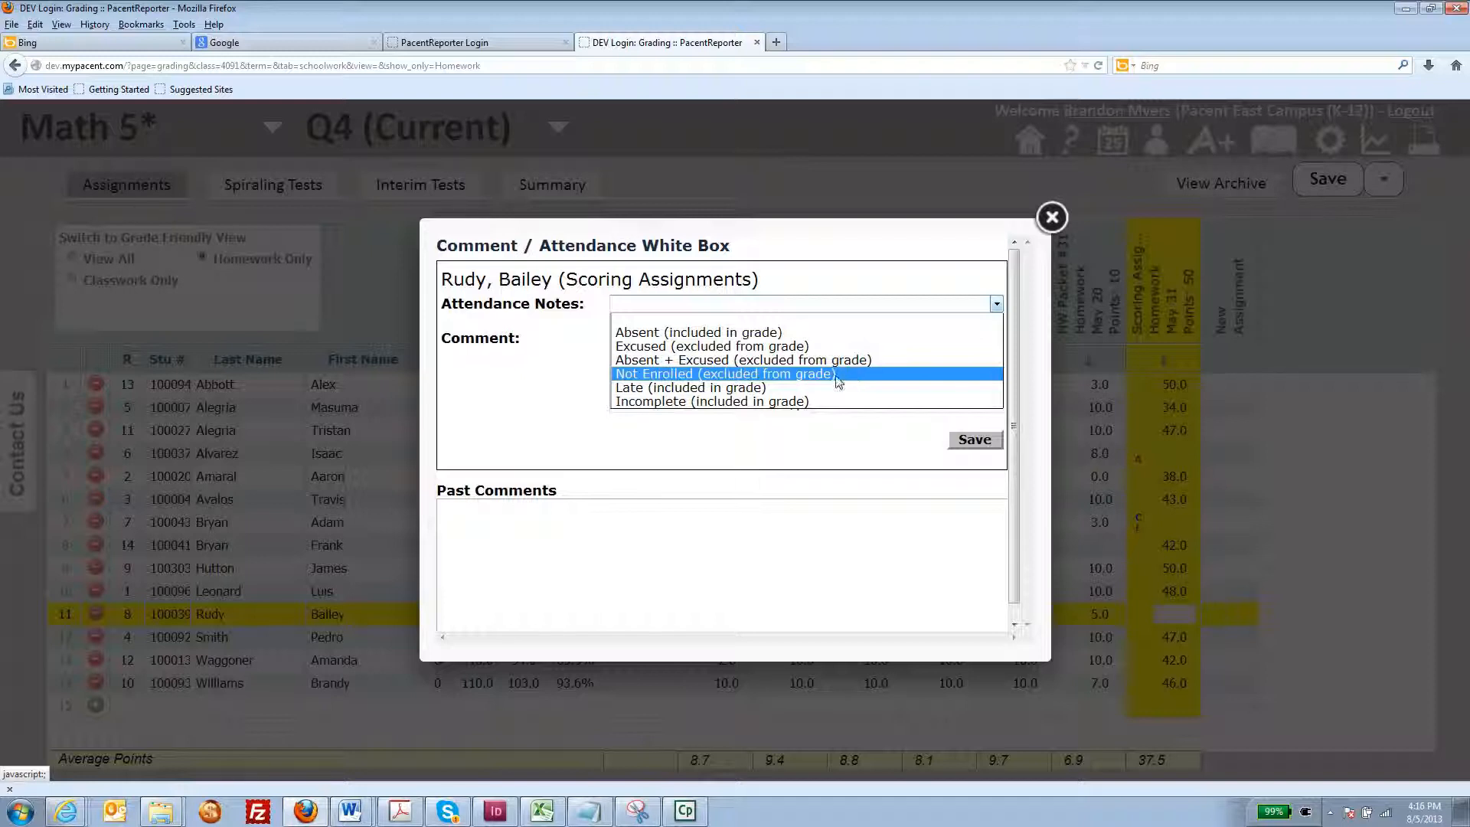
click(806, 387)
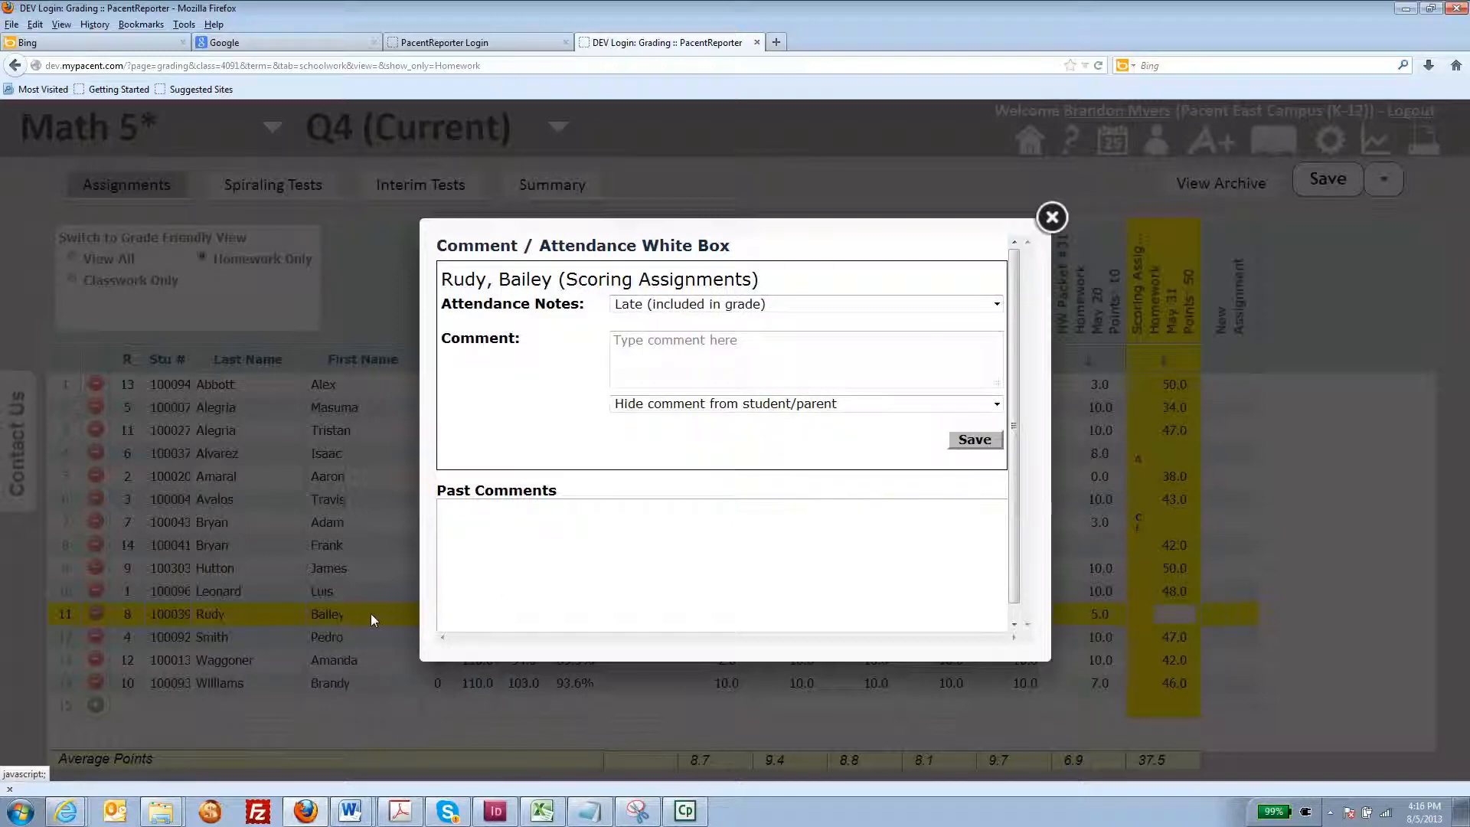
Add a comment that the row 11 student was traveling to a school basketball game and save it, resending the page data
click(650, 344)
text(Baily was)
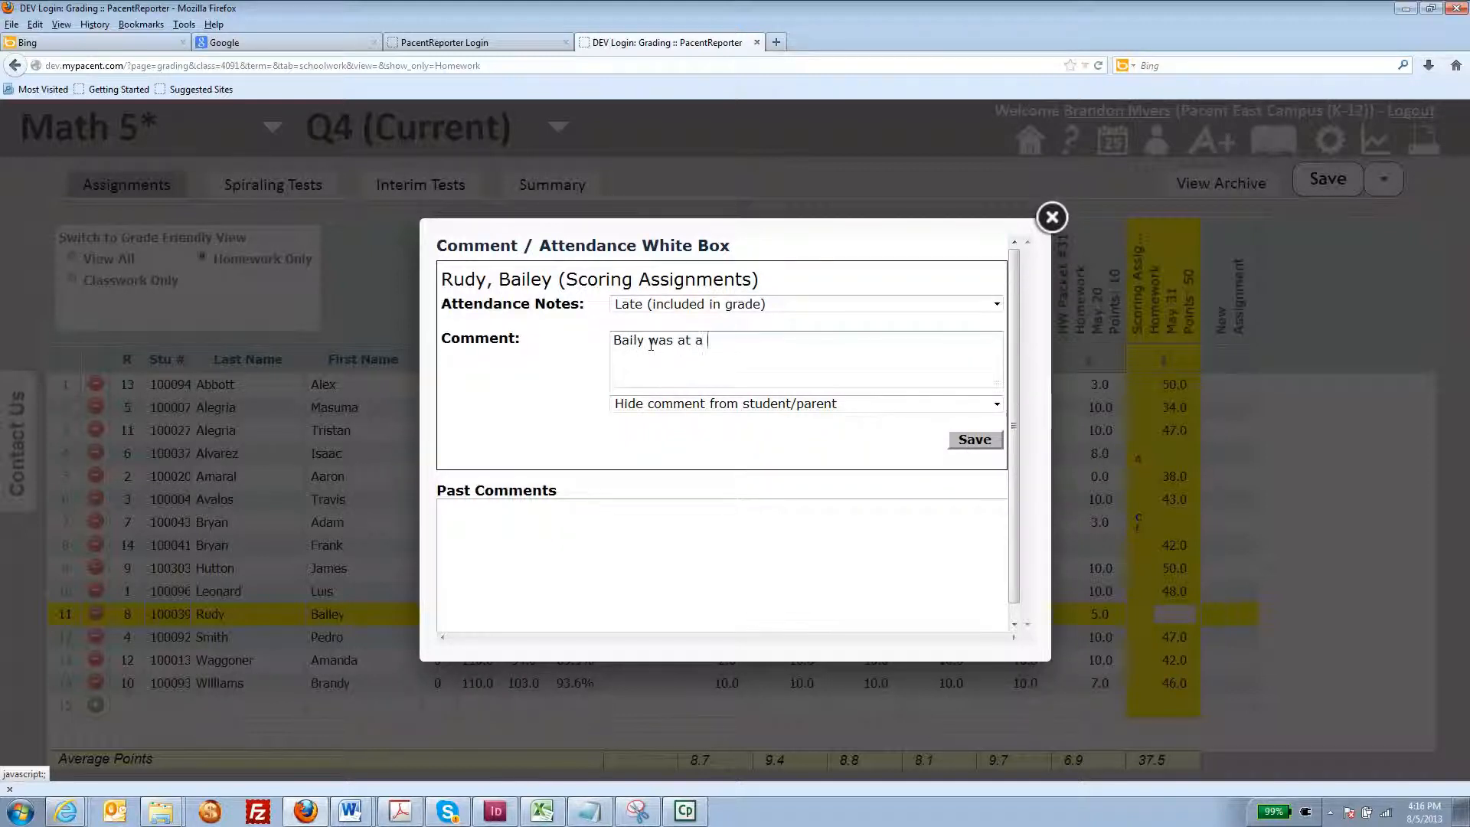
text( at a)
key(BackSpace)
key(BackSpace)
key(BackSpace)
text(aveling to a school basketball game.)
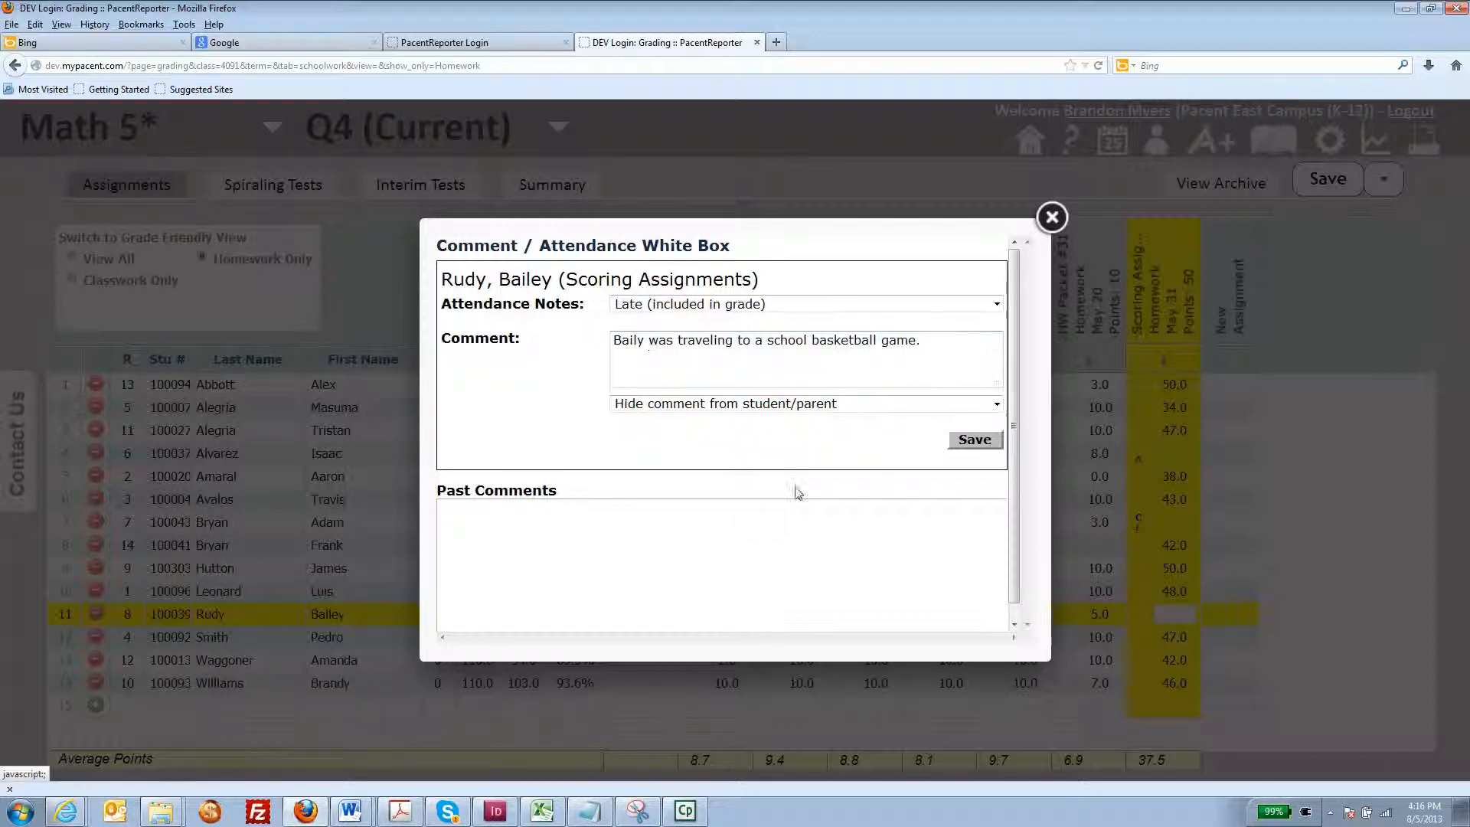
click(971, 440)
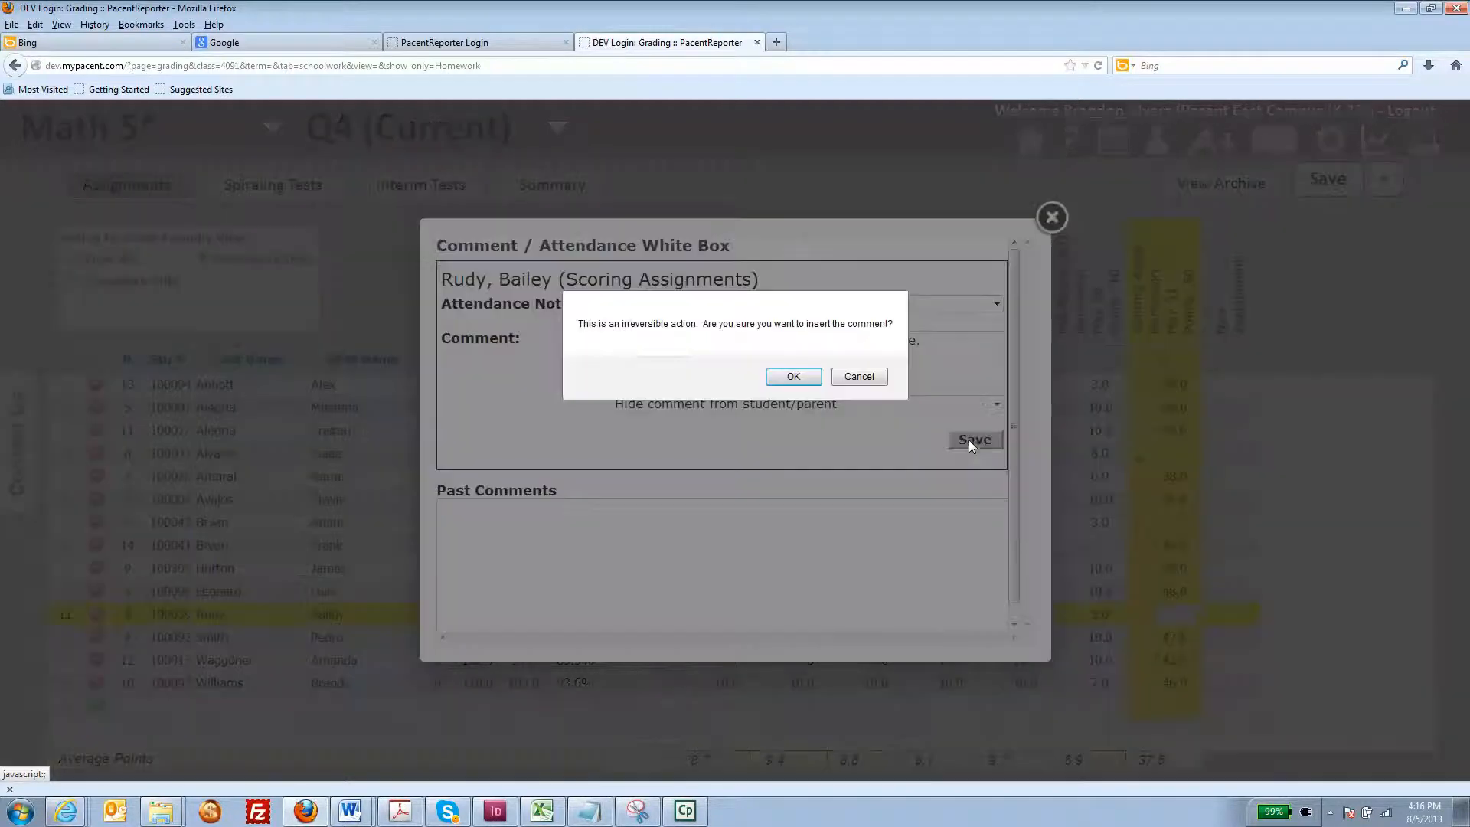
click(789, 377)
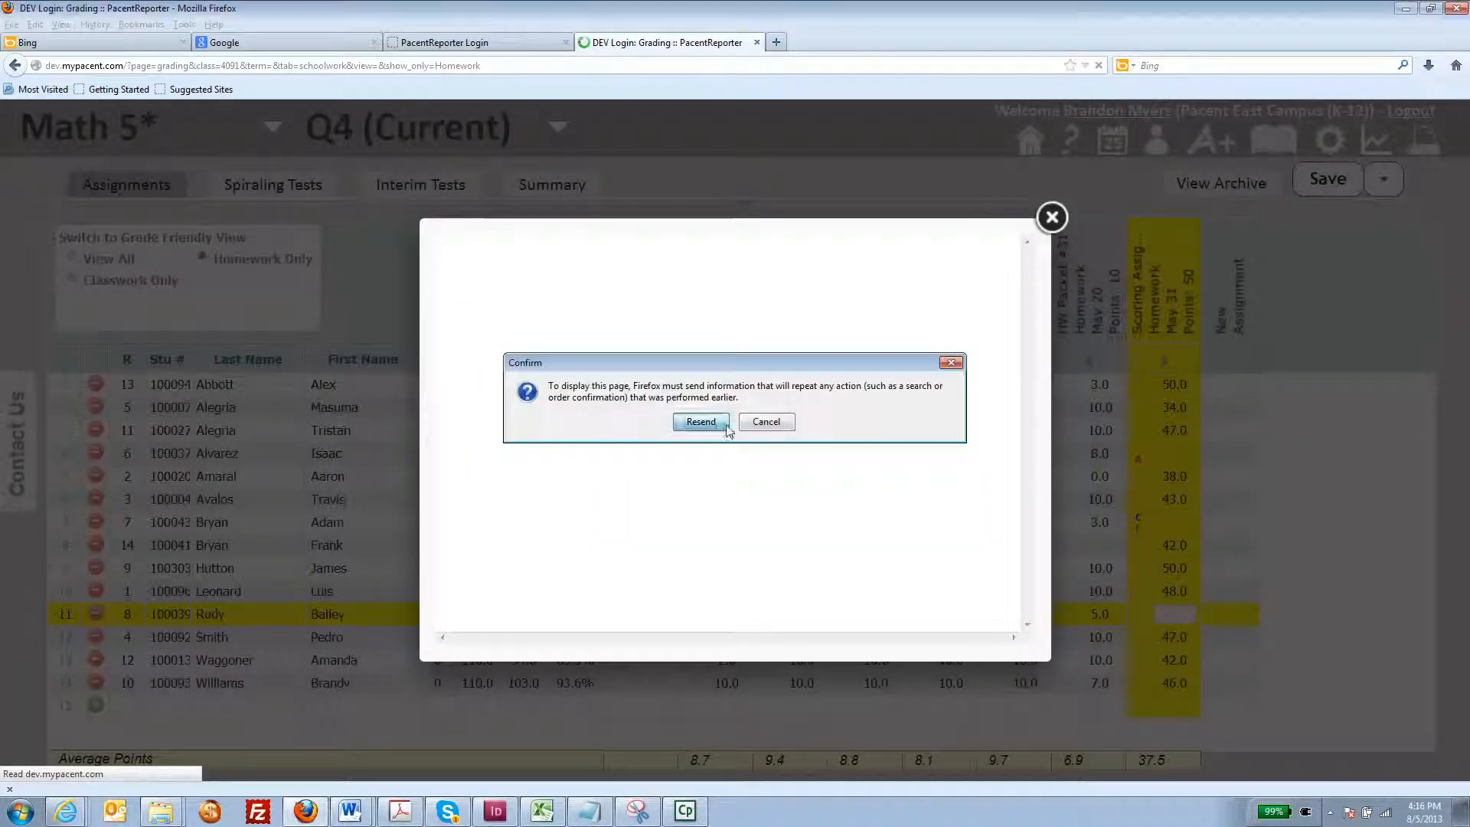
click(713, 423)
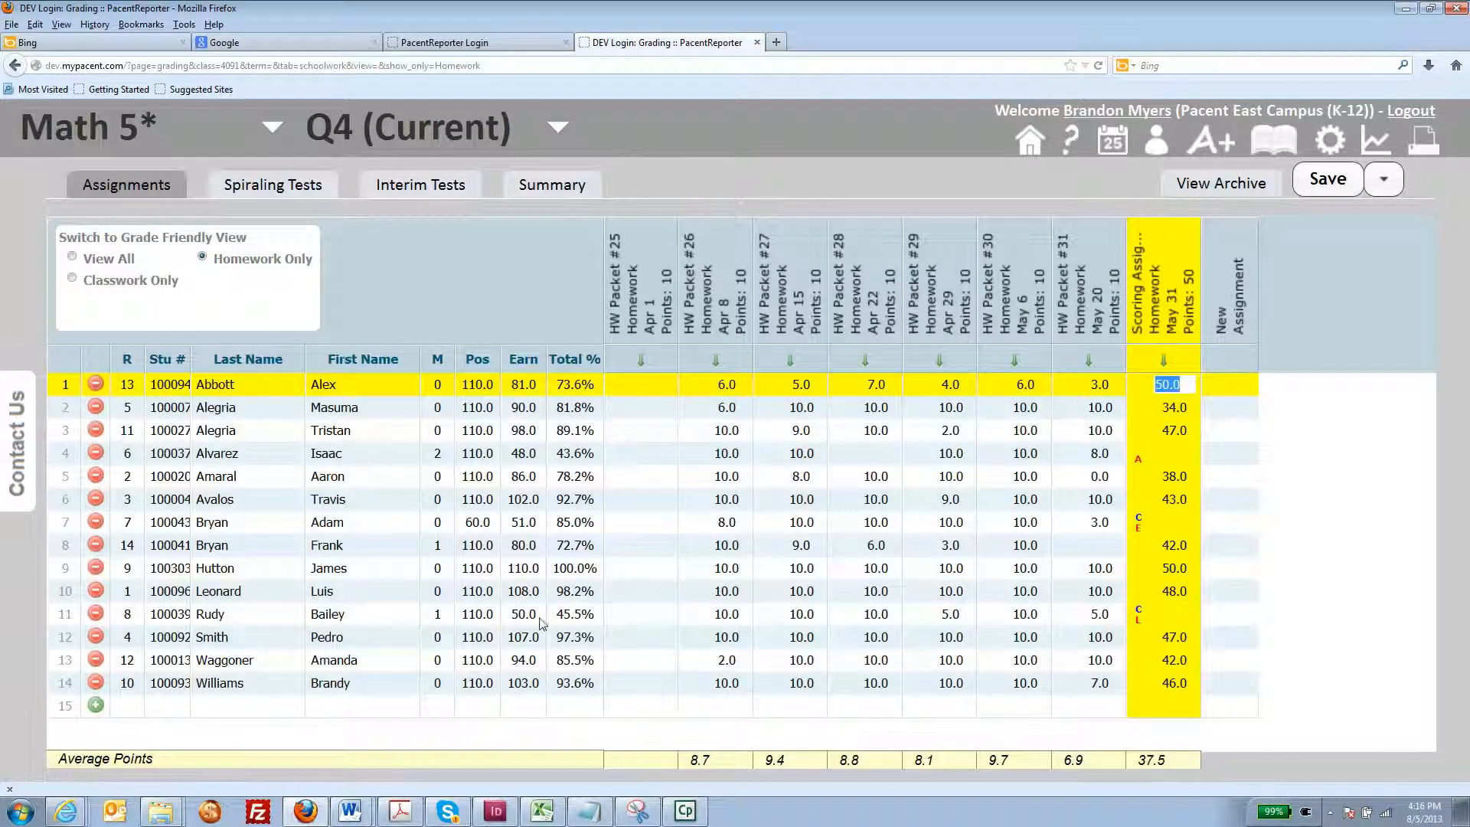
Enter a Scoring Assignments score of 50 for the row 11 student and save the gradebook
click(1171, 617)
click(1052, 218)
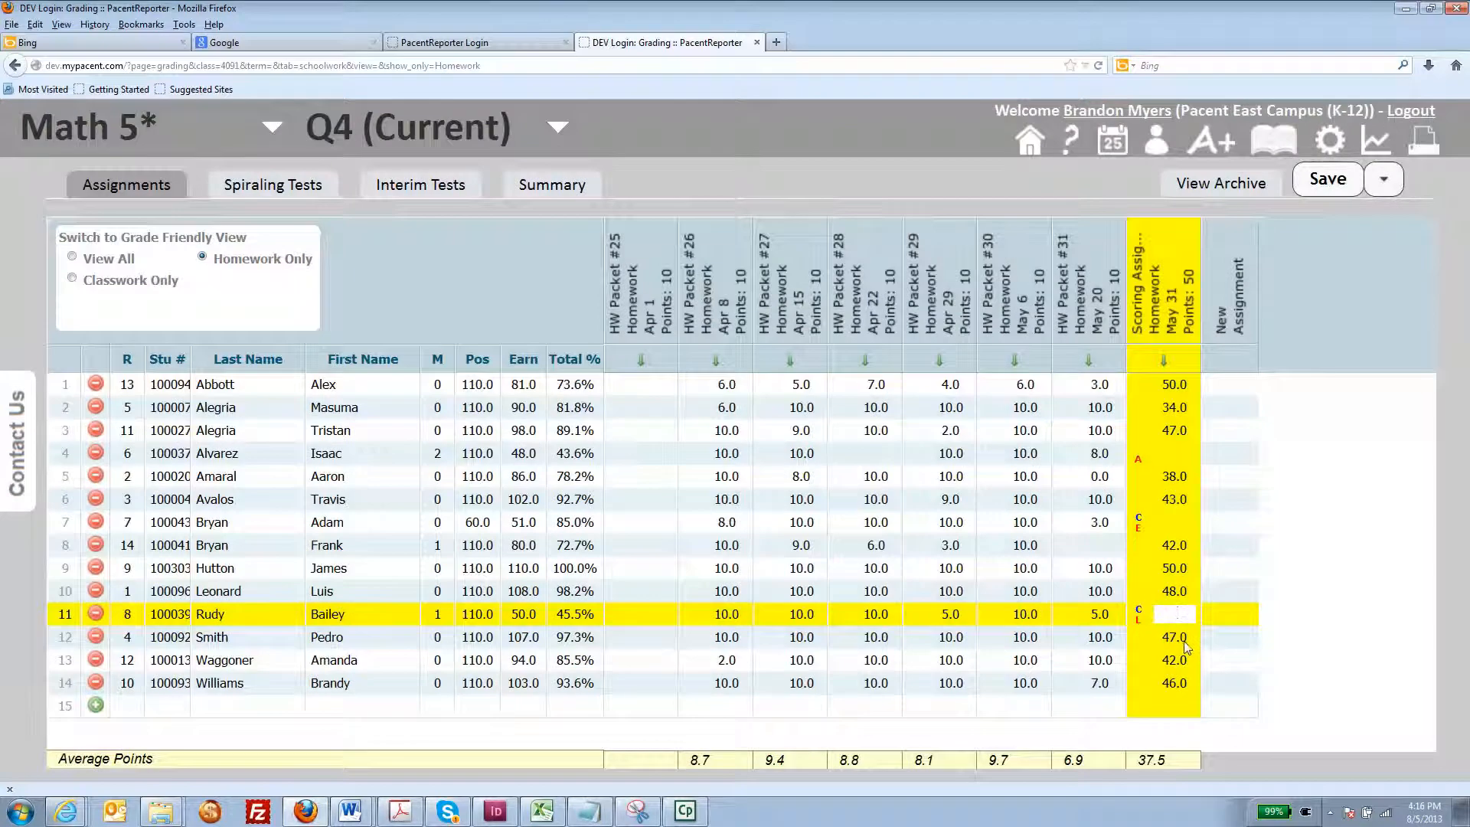
text(50)
key(Return)
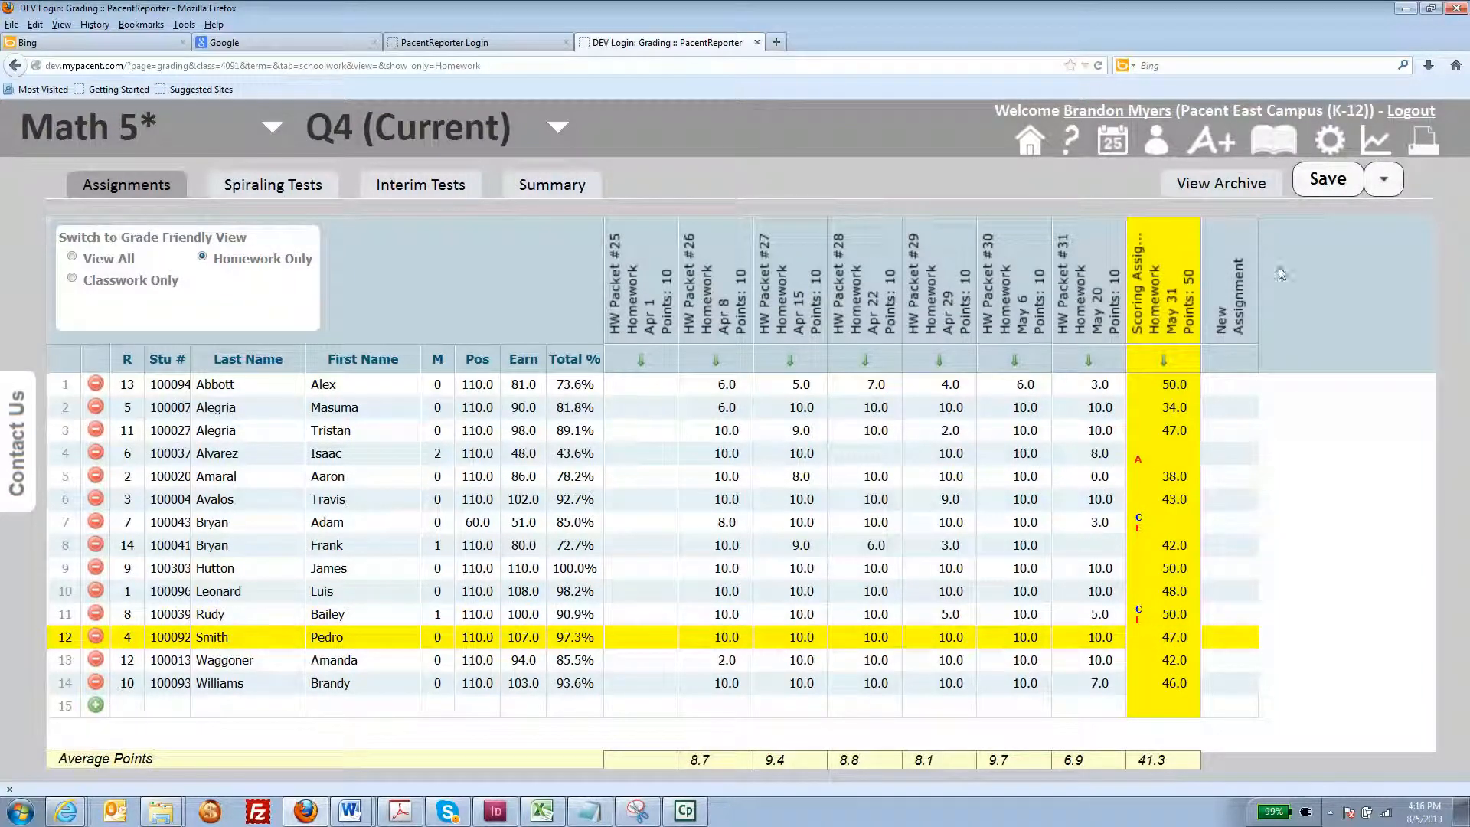
click(1324, 181)
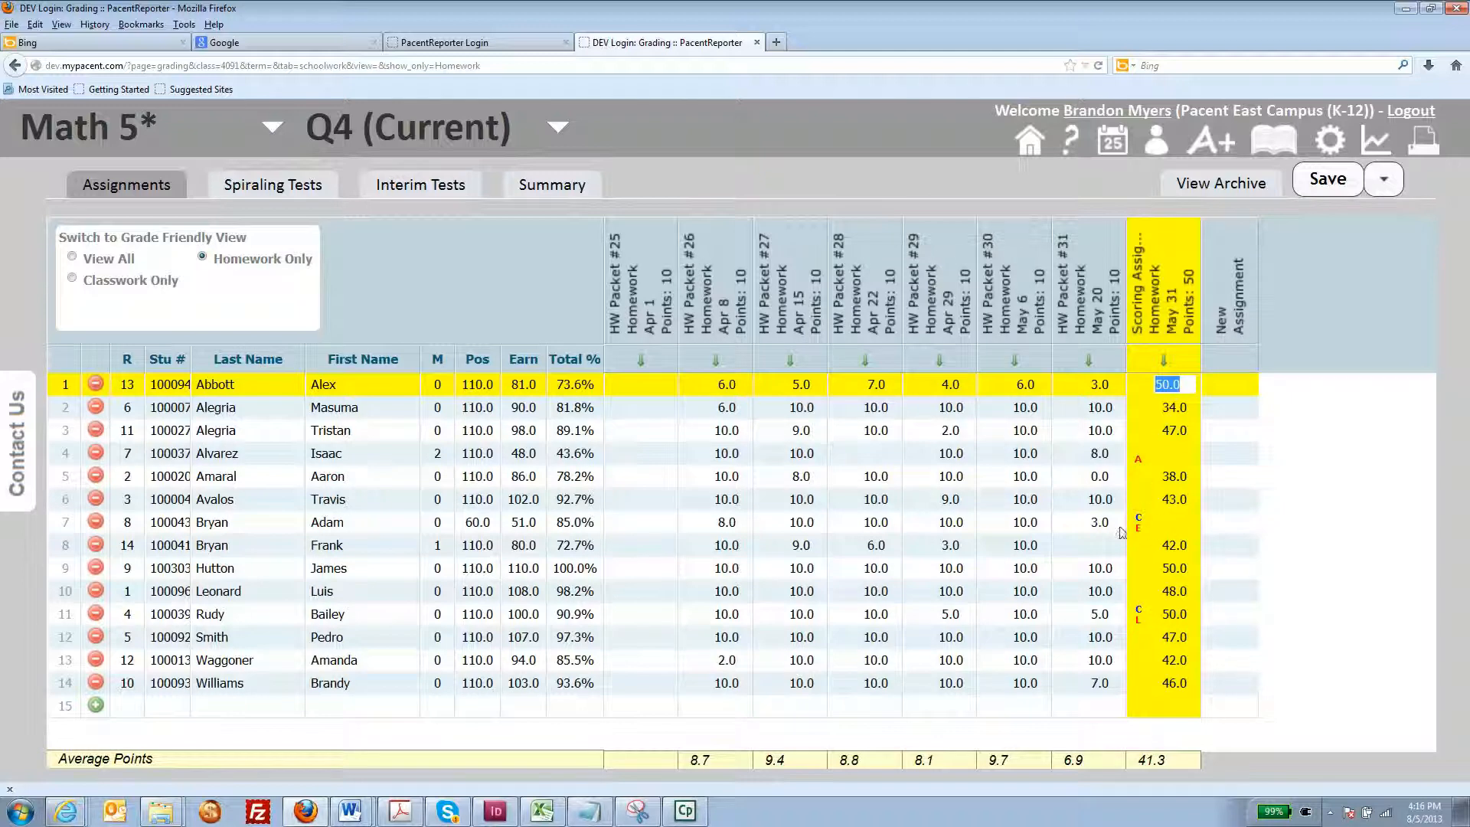
Enter a Scoring Assignments score of 50 for the excused student in row 7
click(1171, 522)
click(1050, 217)
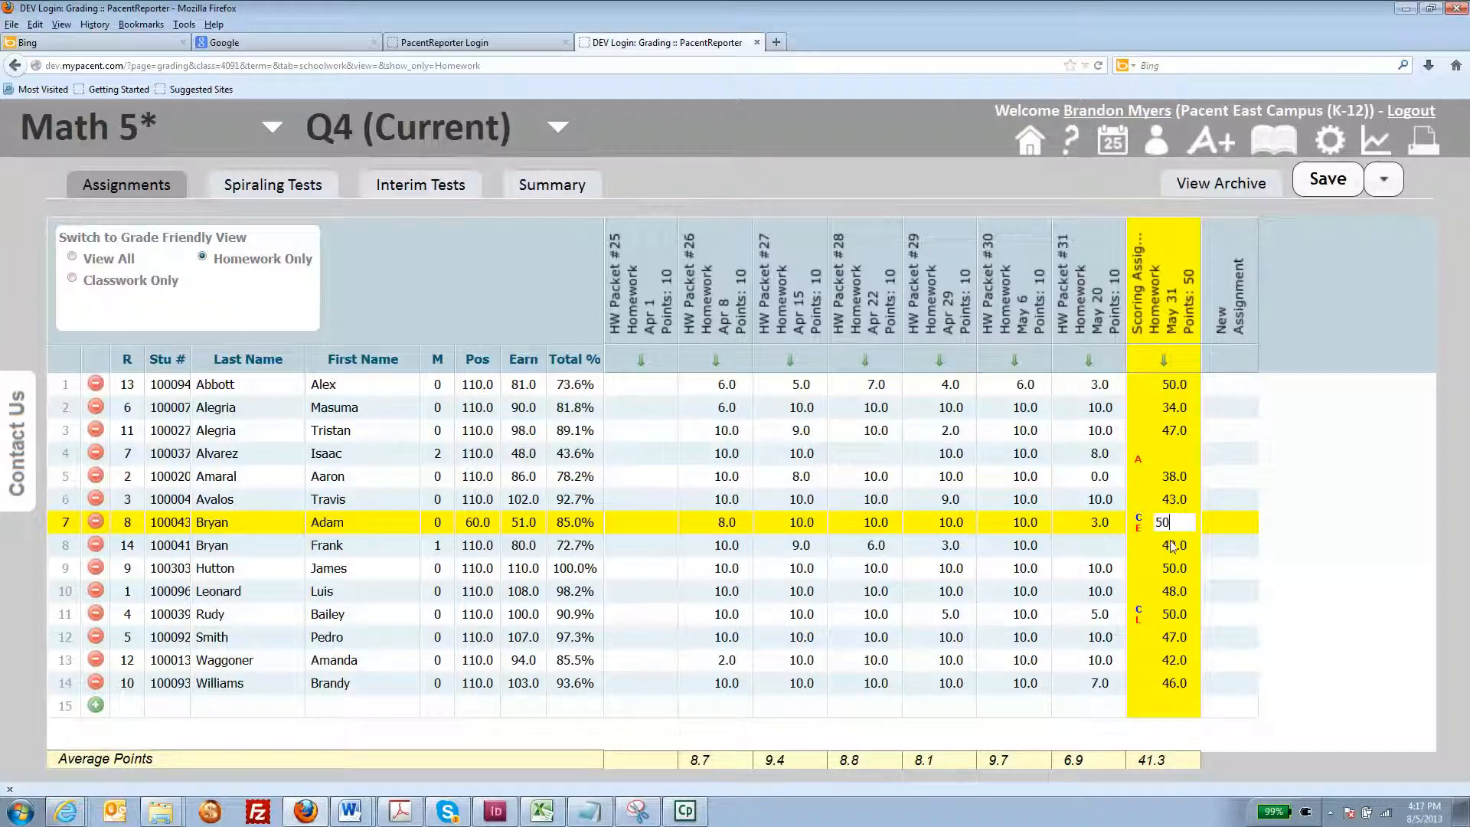
click(1169, 546)
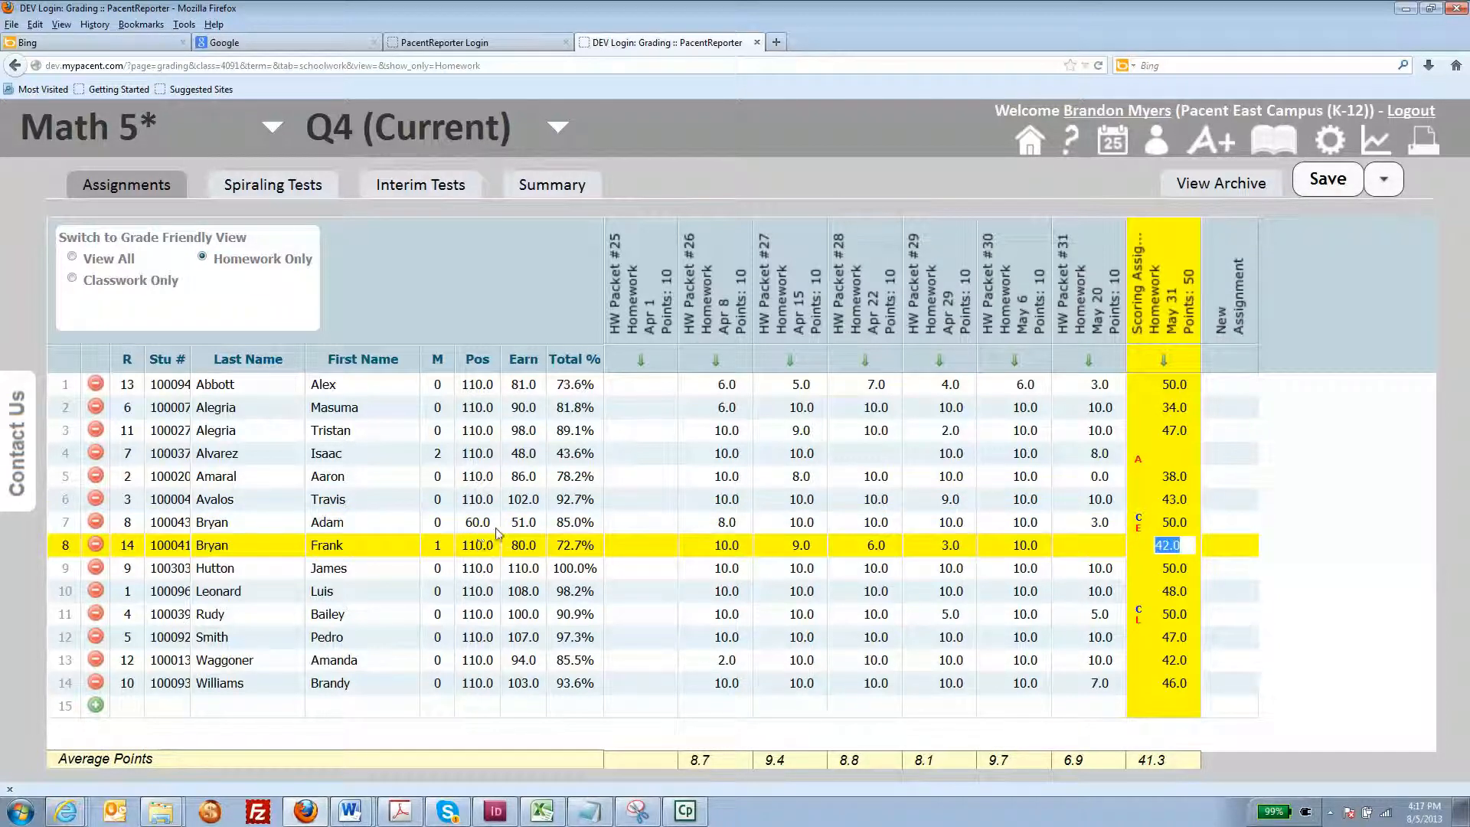
Clear the attendance note on the row 7 student's Scoring Assignments entry and save, resending the page data
click(1166, 522)
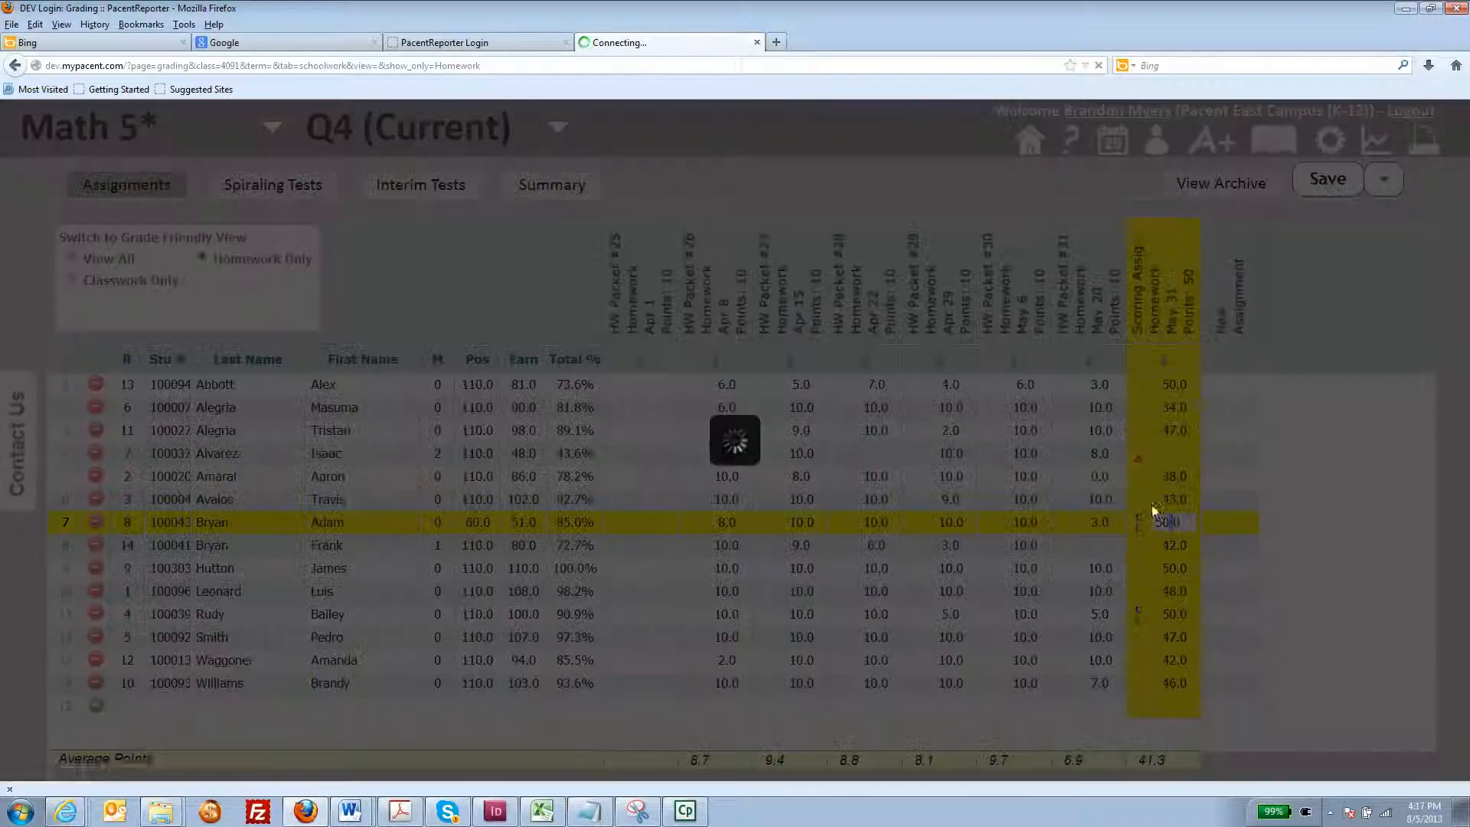
click(752, 304)
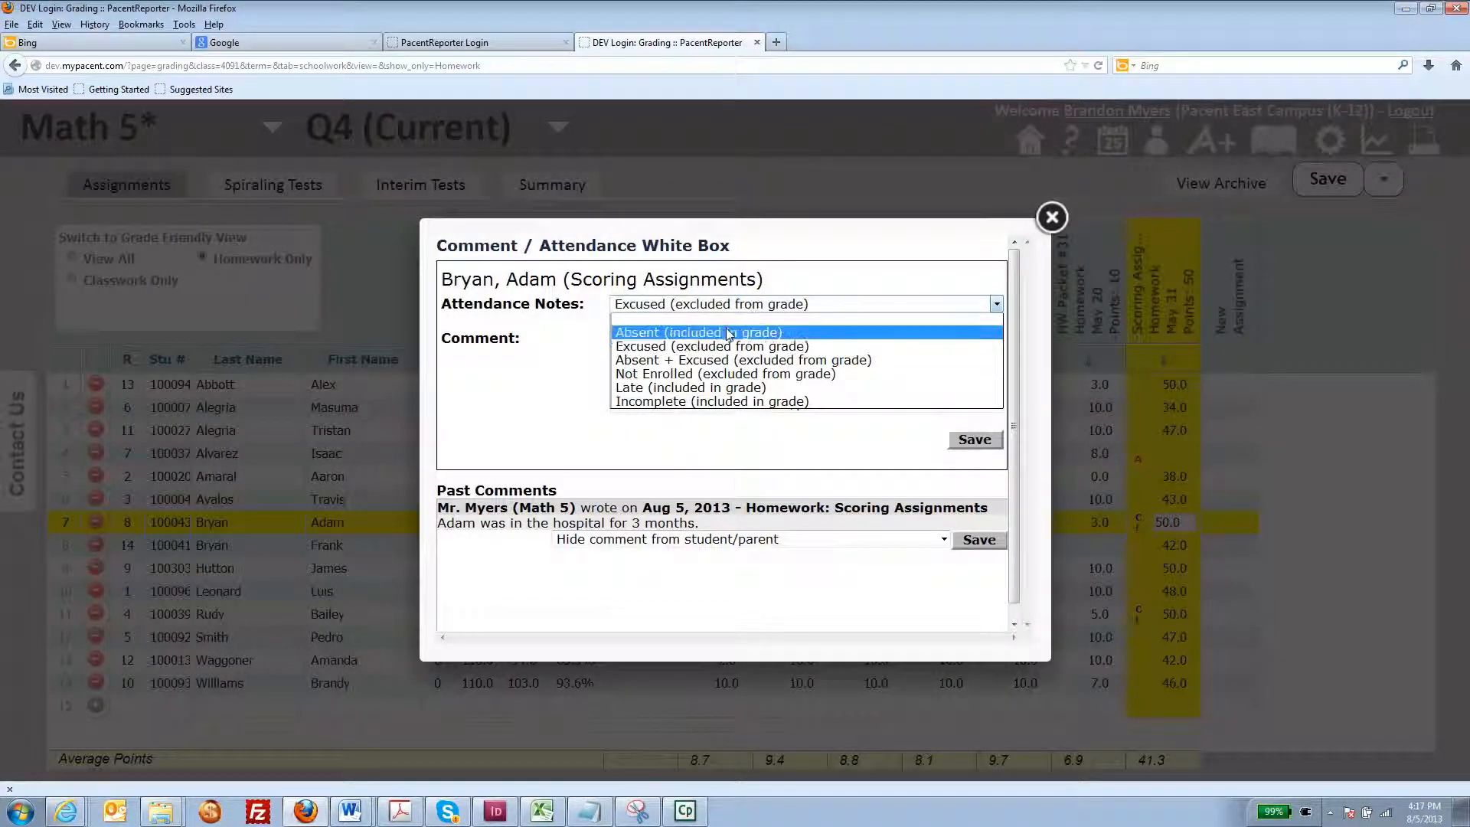
click(731, 319)
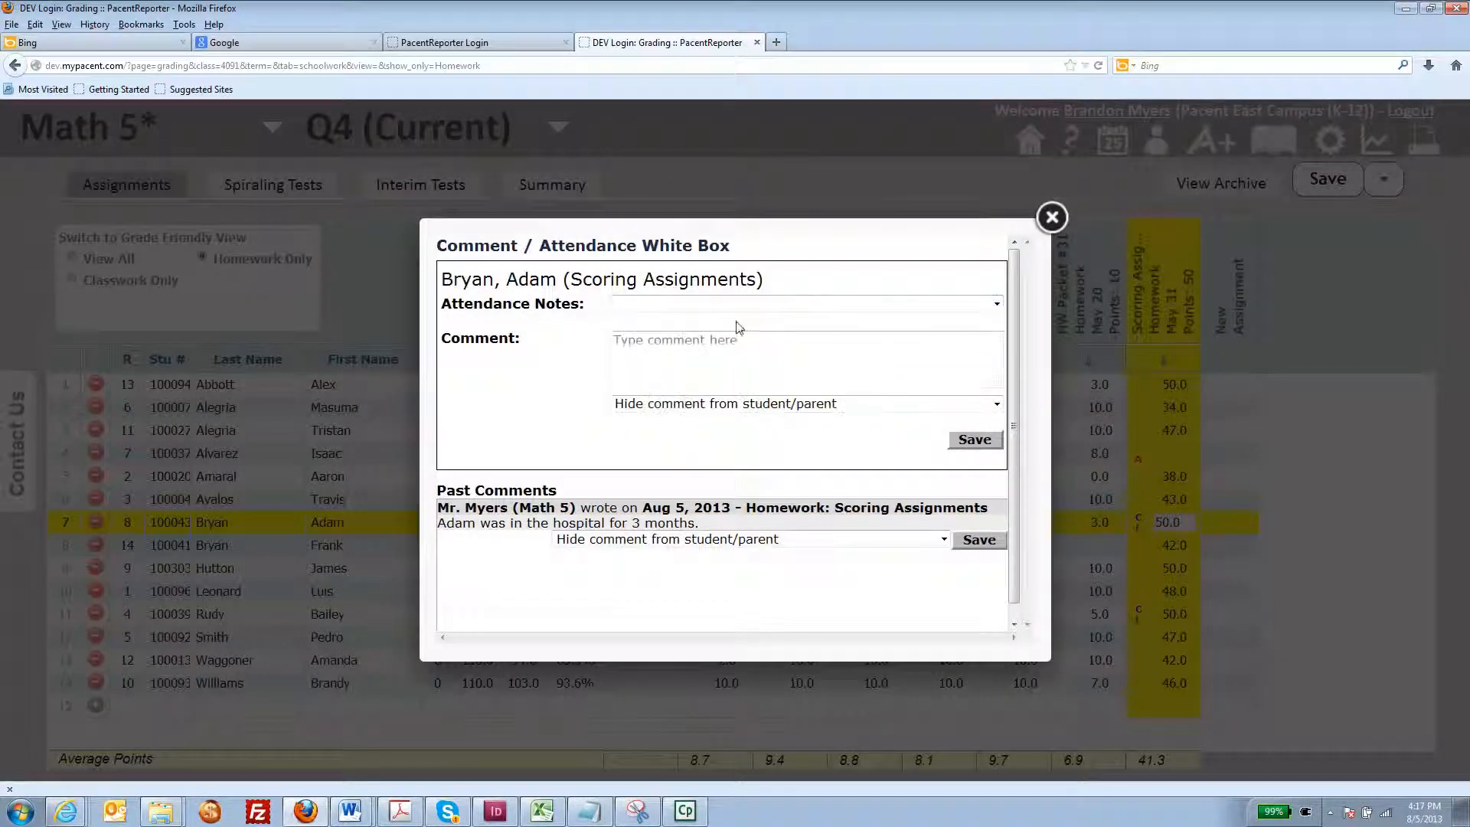
click(972, 442)
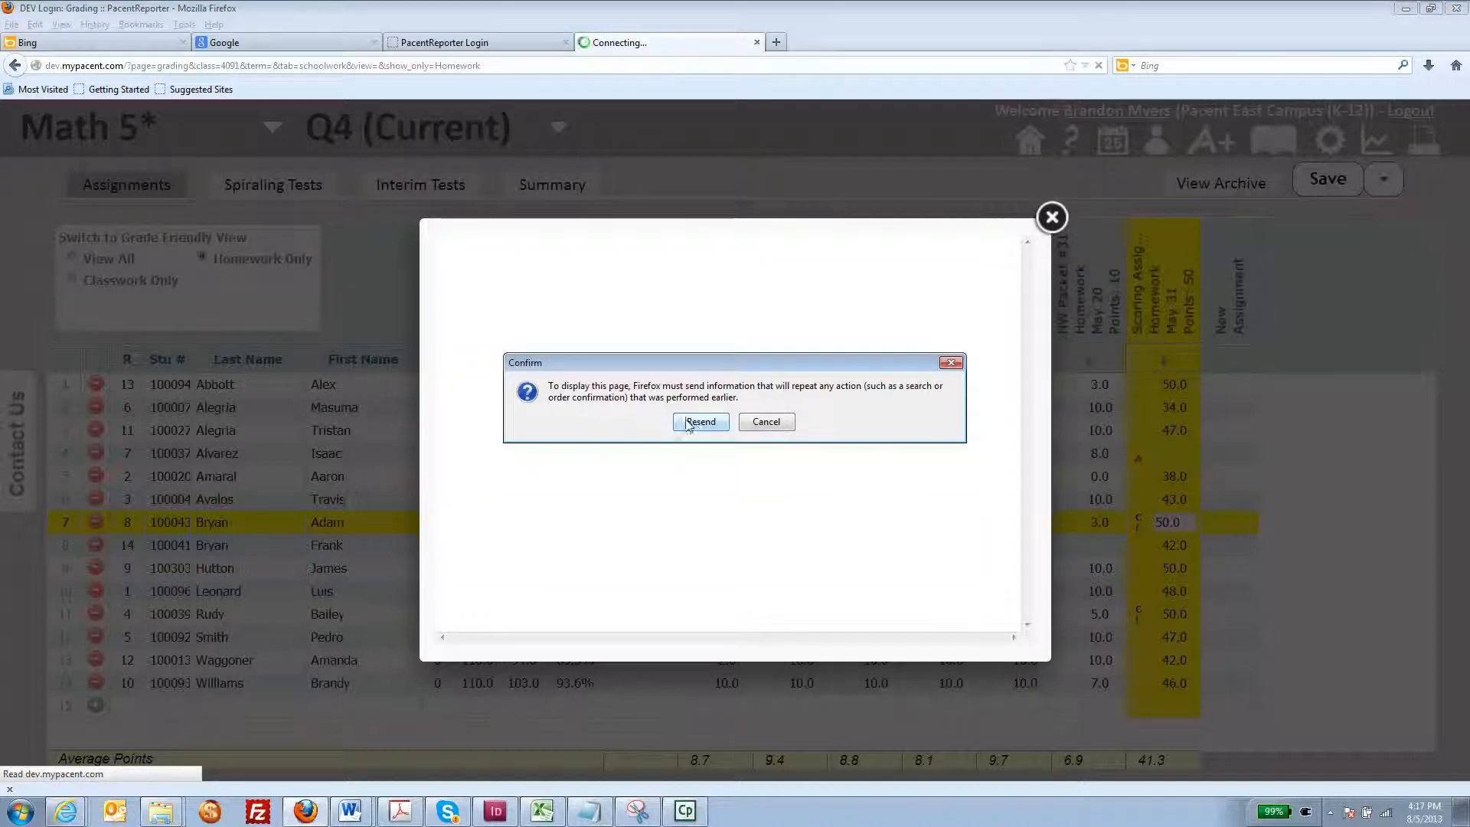
click(683, 423)
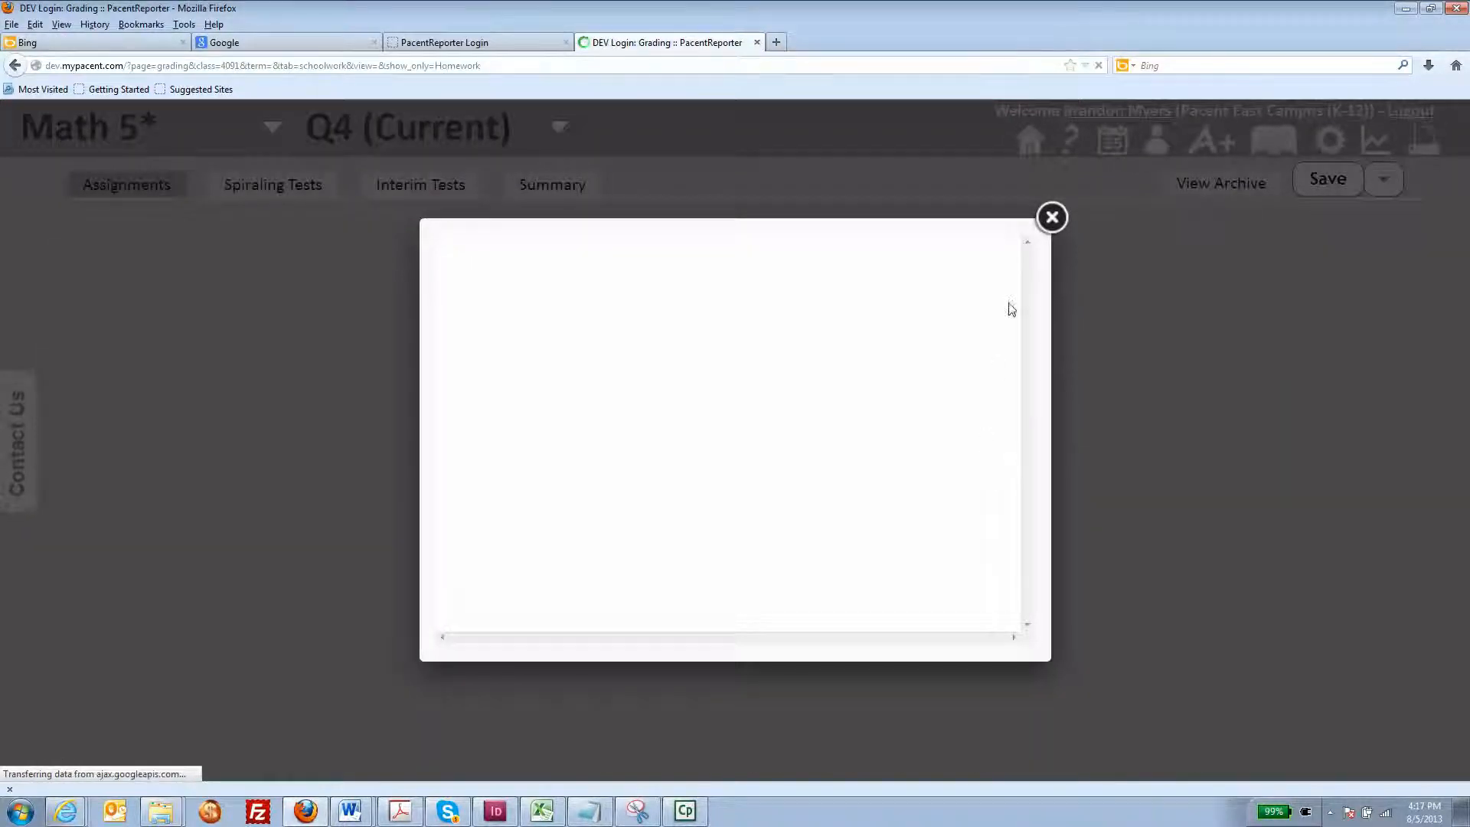
click(1050, 219)
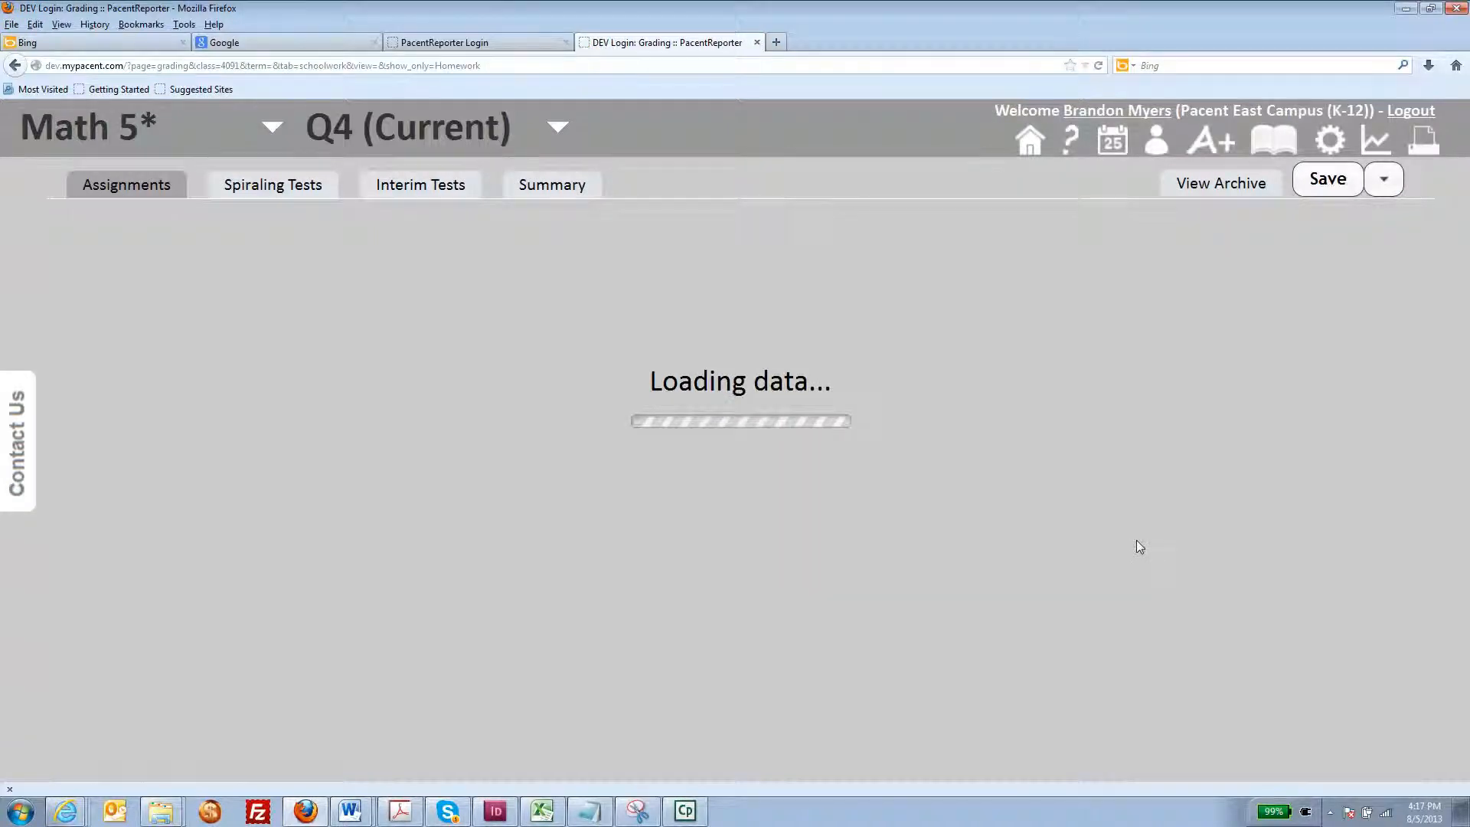